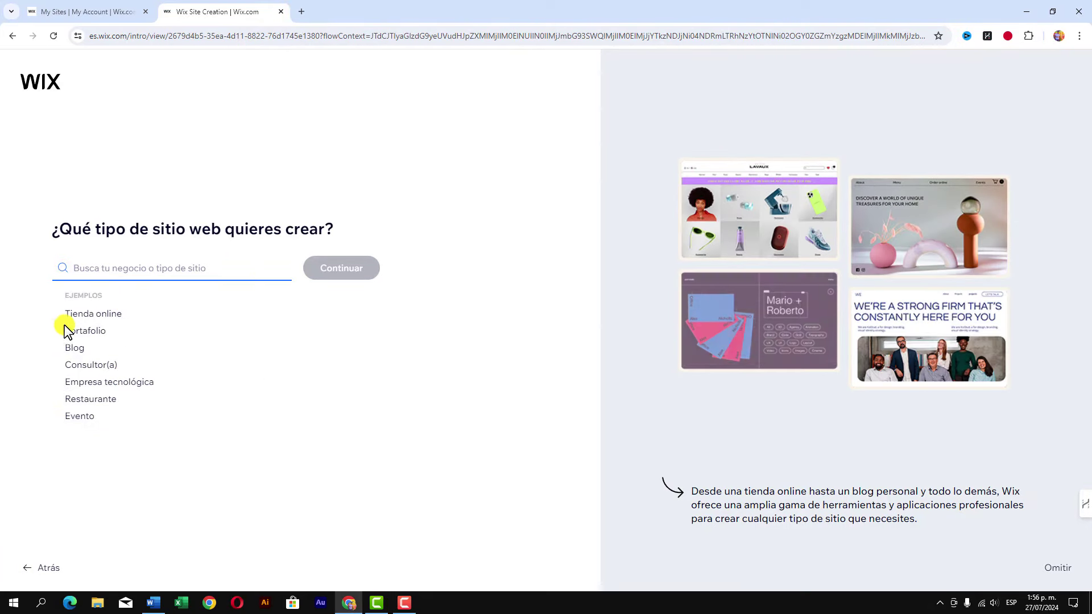
- Choose "Blog personal" as the type of website to create and continue
{"action": "left_click", "coordinate": [75, 348]}
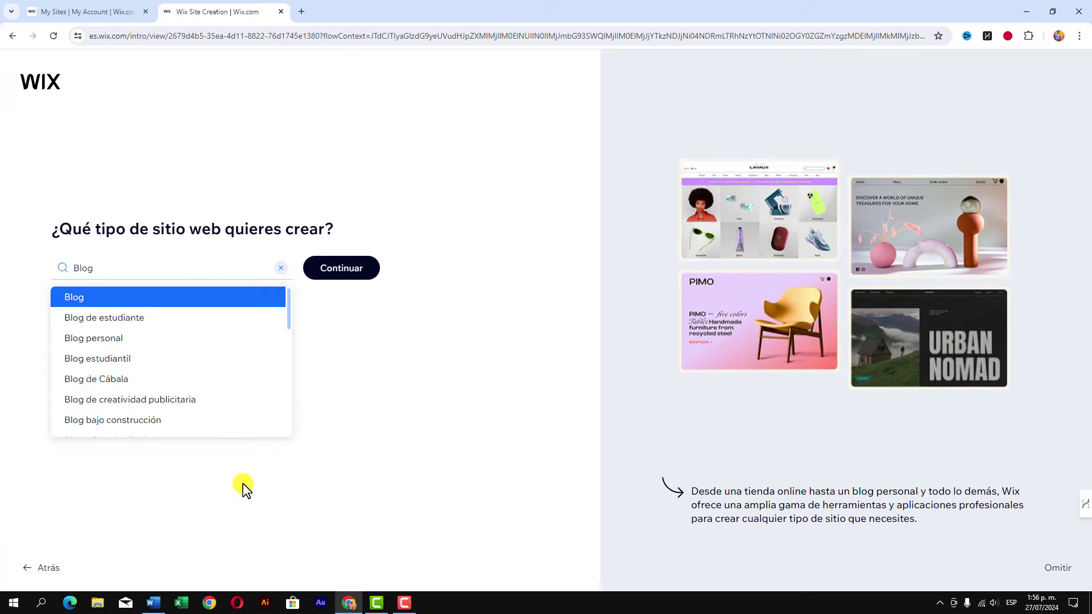
{"action": "left_click", "coordinate": [132, 337]}
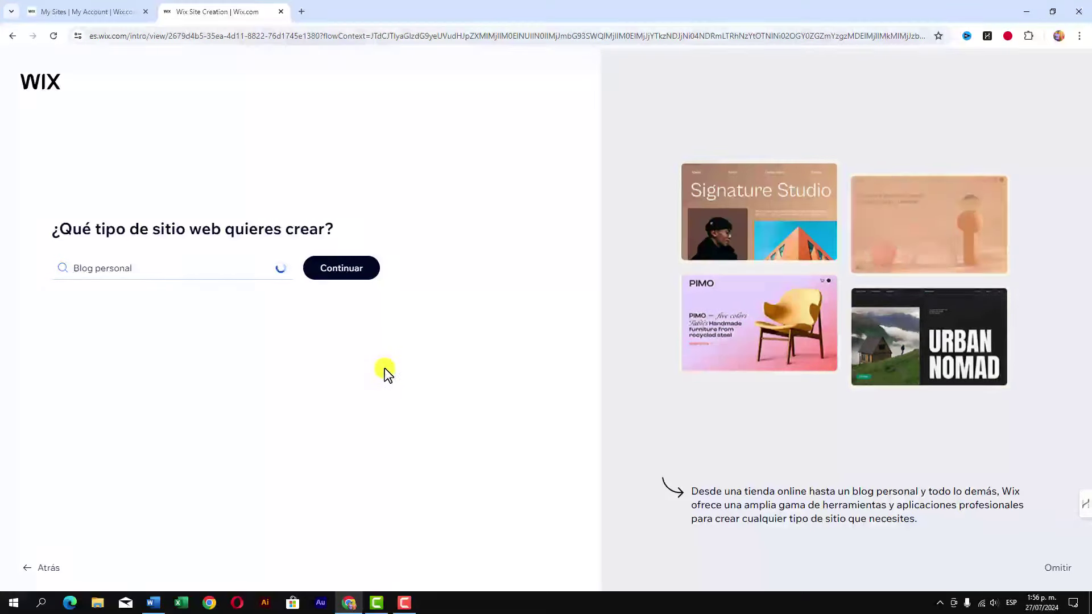
{"action": "left_click", "coordinate": [357, 273]}
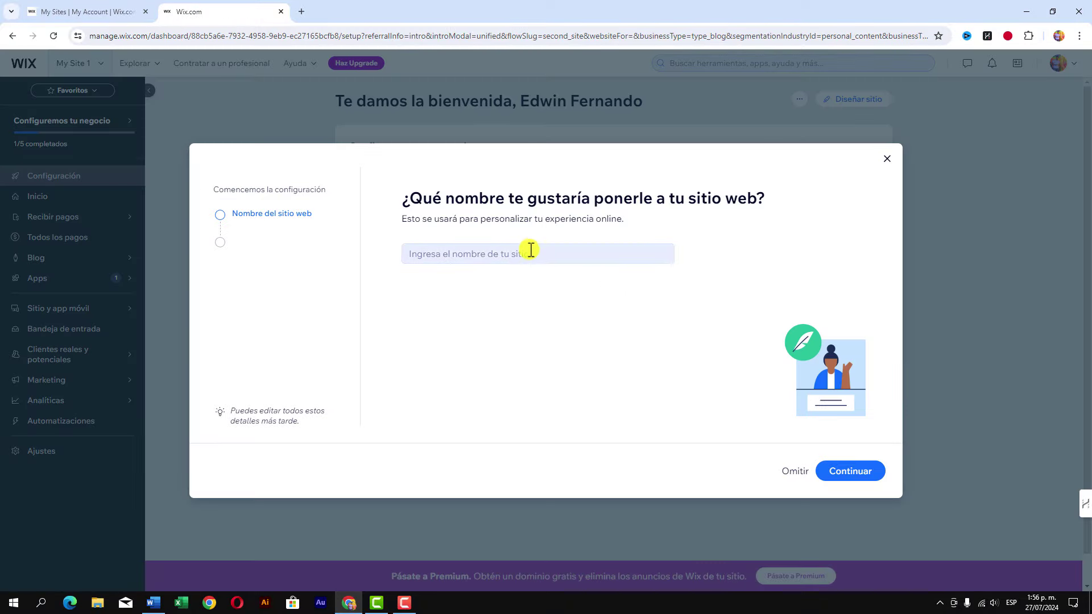
- Enter the tutorial brand as the website name and select "Ofrecer servicios" and "Promocionar un negocio" as the site goals
{"action": "left_click", "coordinate": [528, 252]}
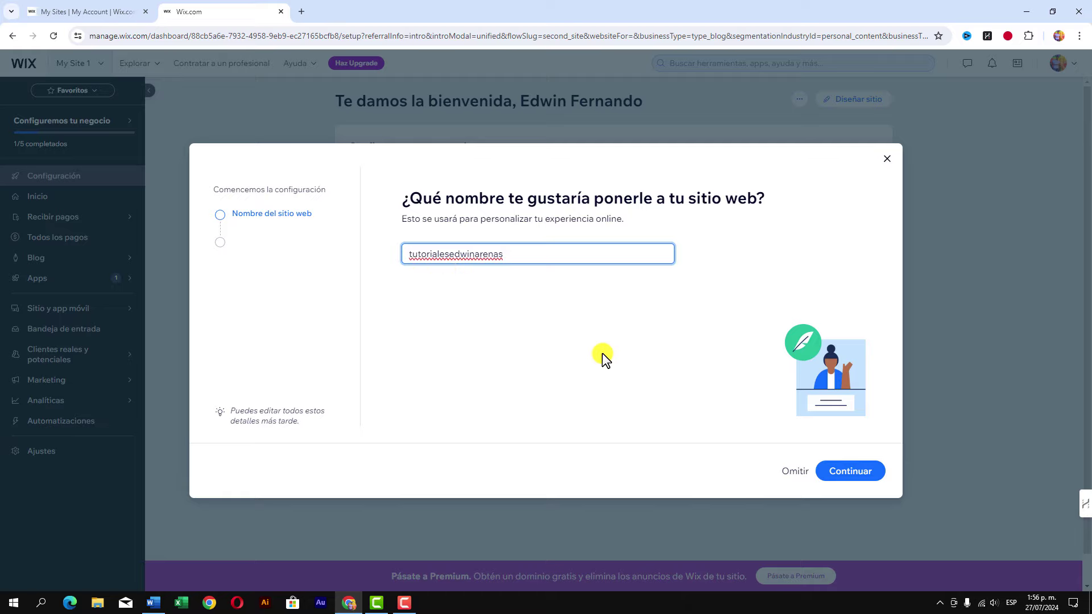
{"action": "left_click", "coordinate": [853, 475]}
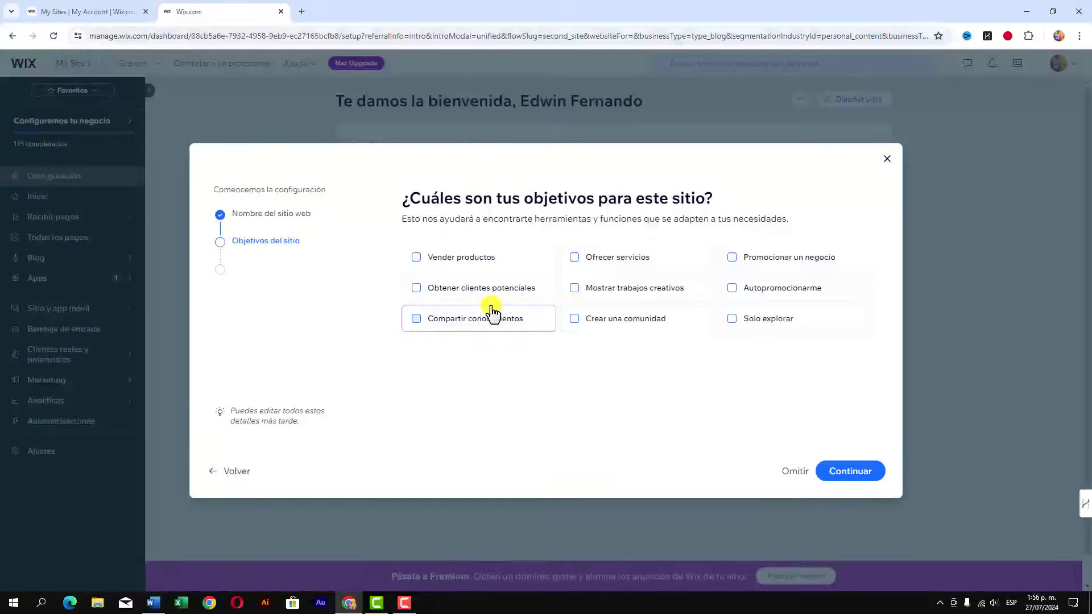
{"action": "left_click", "coordinate": [632, 263]}
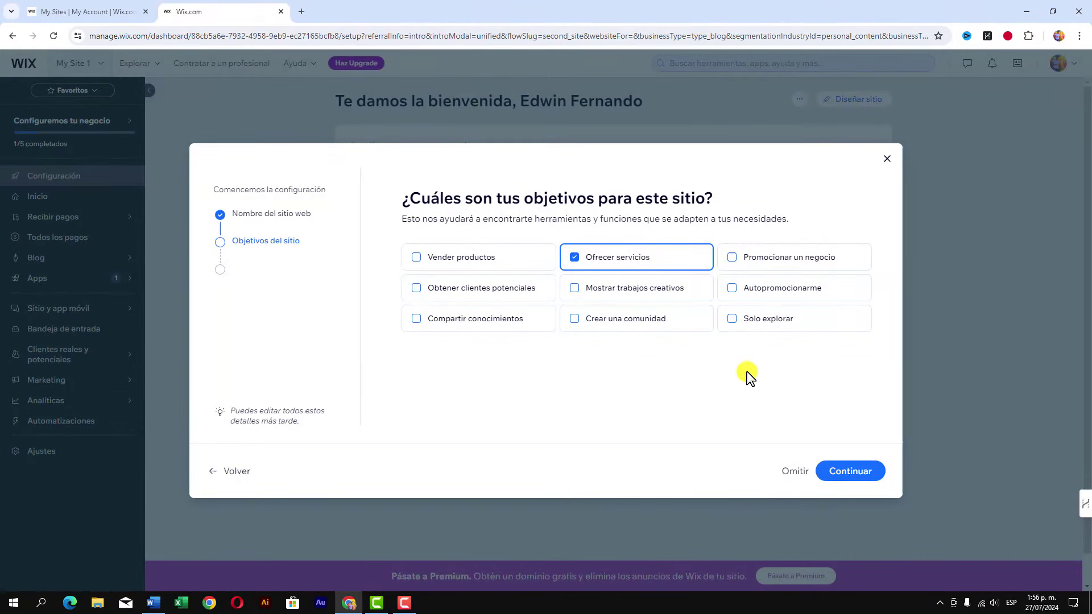
{"action": "left_click", "coordinate": [762, 261]}
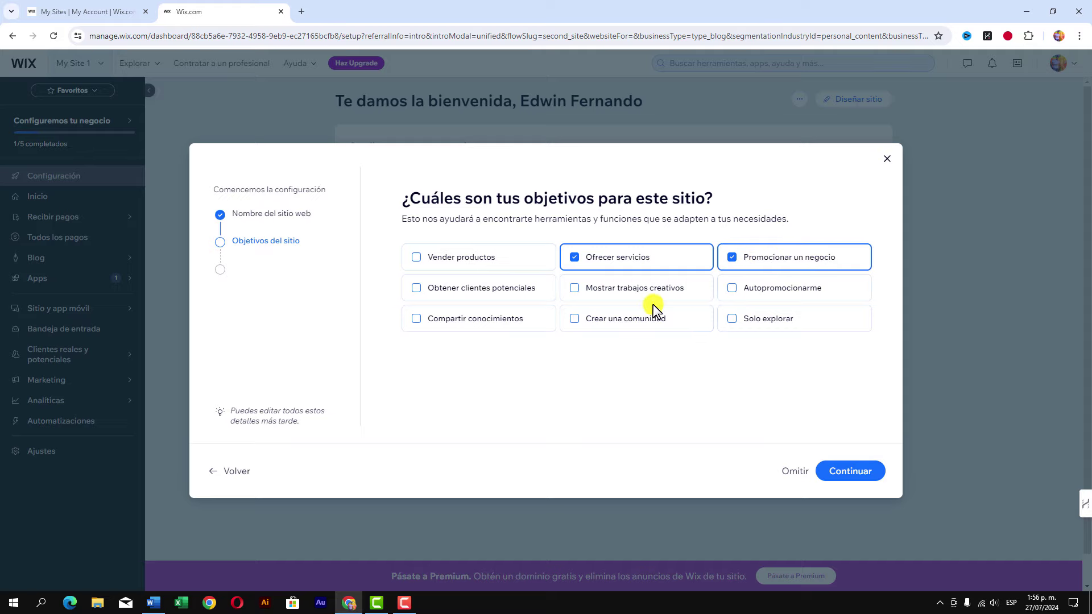
{"action": "left_click", "coordinate": [868, 470]}
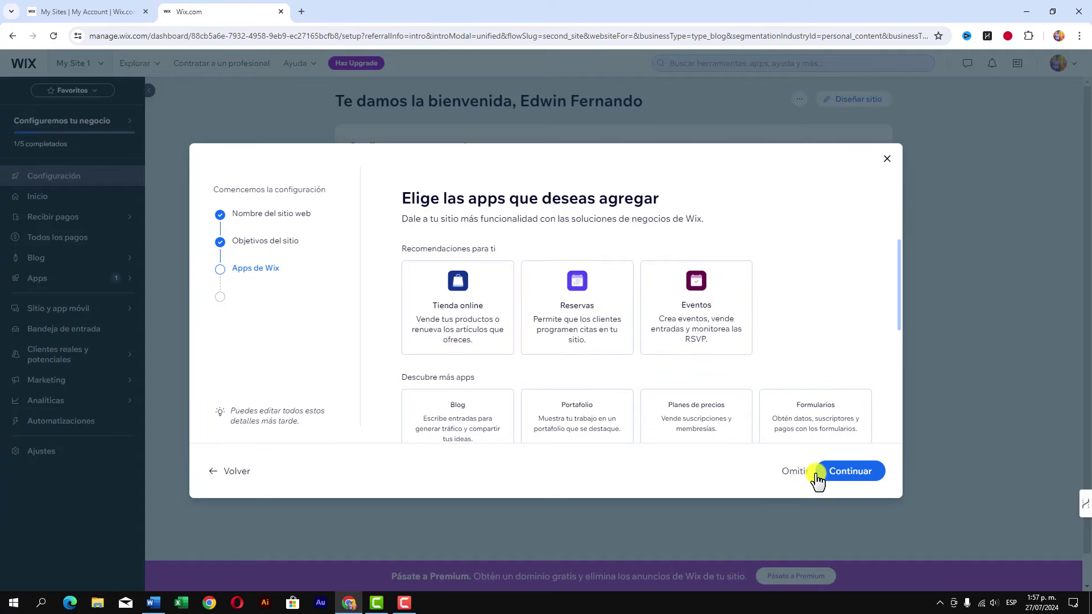
- Look through the suggested Wix apps, skip adding any, and finish the setup by going to the control panel
{"action": "scroll", "coordinate": [722, 404], "scroll_direction": "down", "scroll_amount": 2}
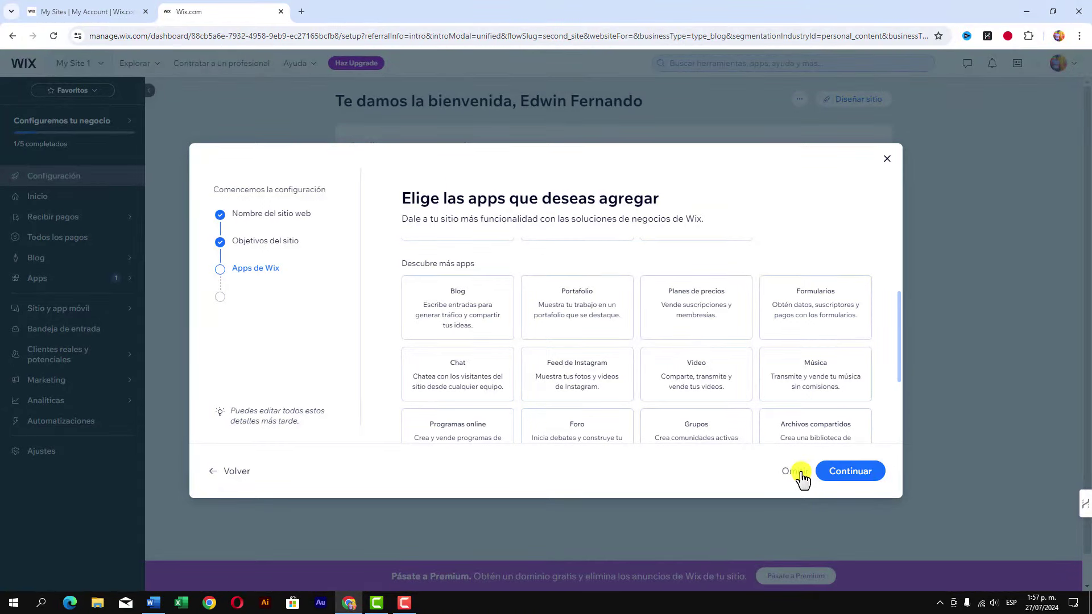
{"action": "left_click", "coordinate": [798, 471]}
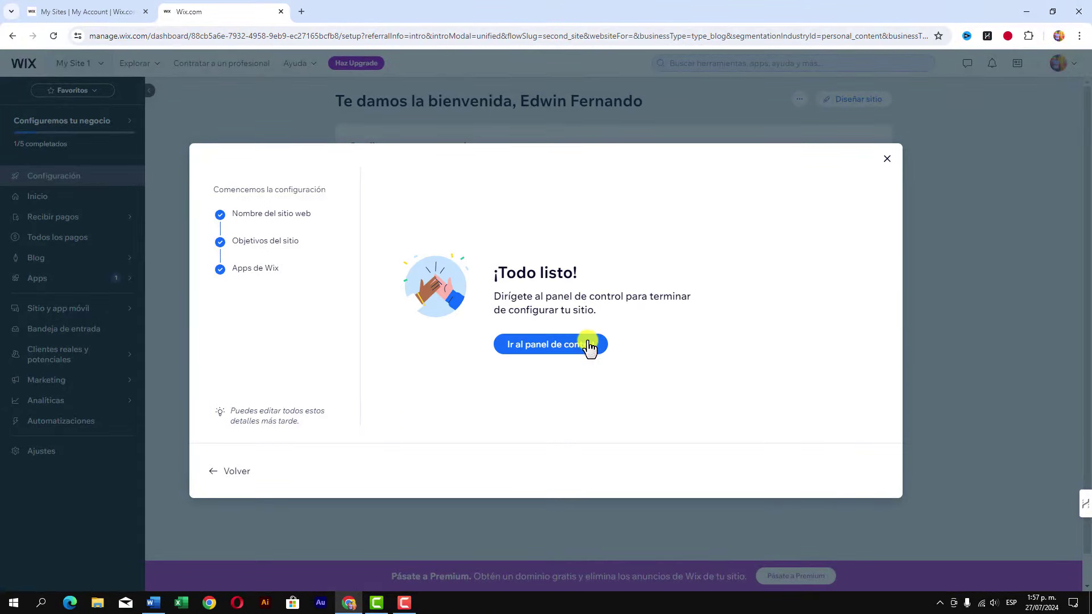
{"action": "left_click", "coordinate": [533, 350]}
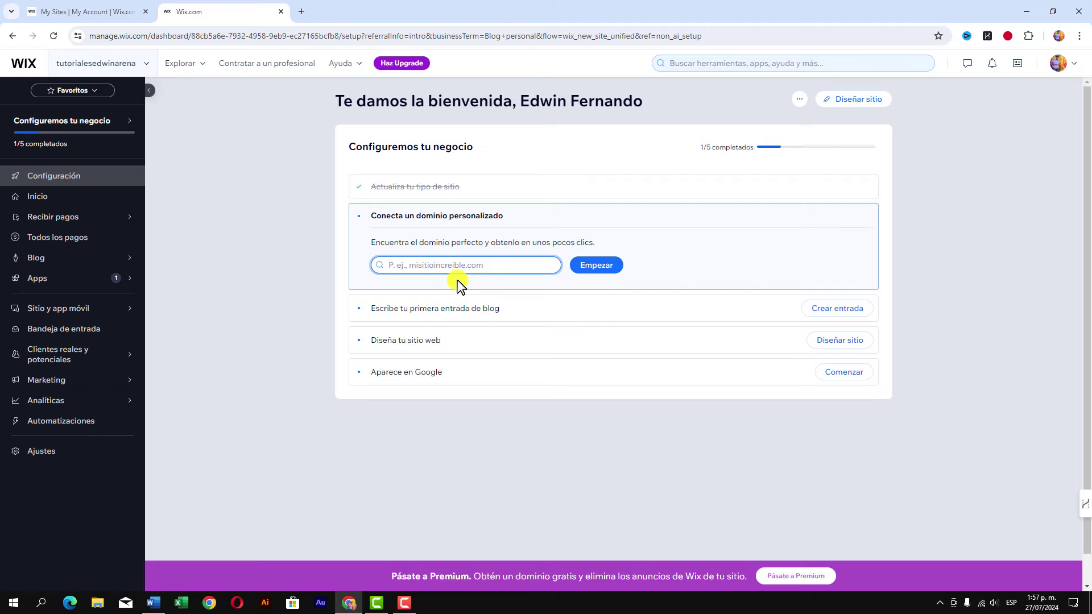
- Check the availability of a custom domain matching the site name, and choose to design the site from a template
{"action": "type", "text": "tutorialesedwinarenas"}
{"action": "left_click", "coordinate": [596, 267]}
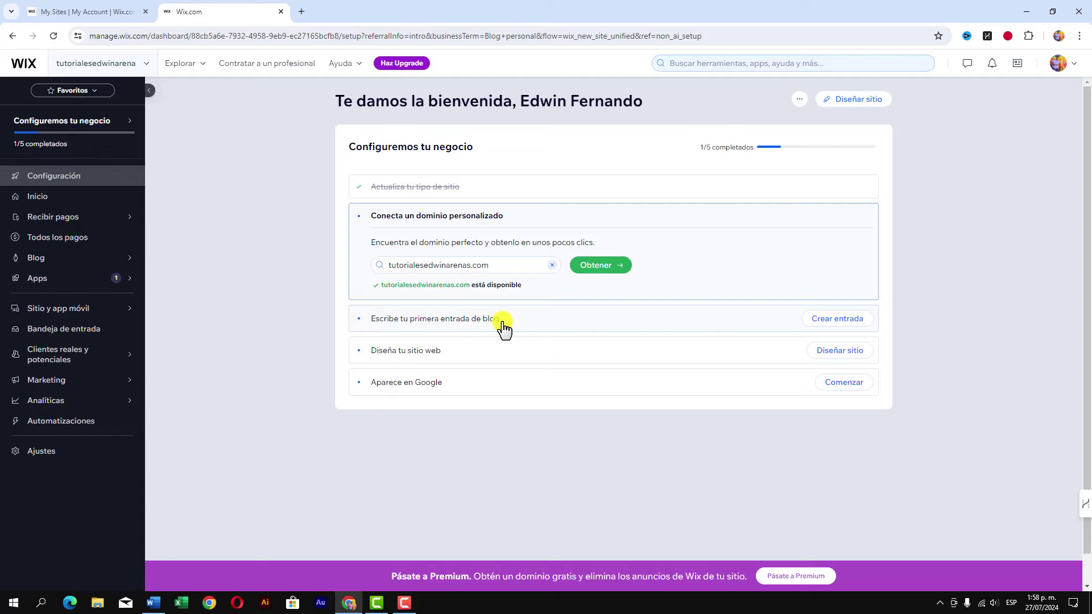
{"action": "left_click", "coordinate": [839, 351]}
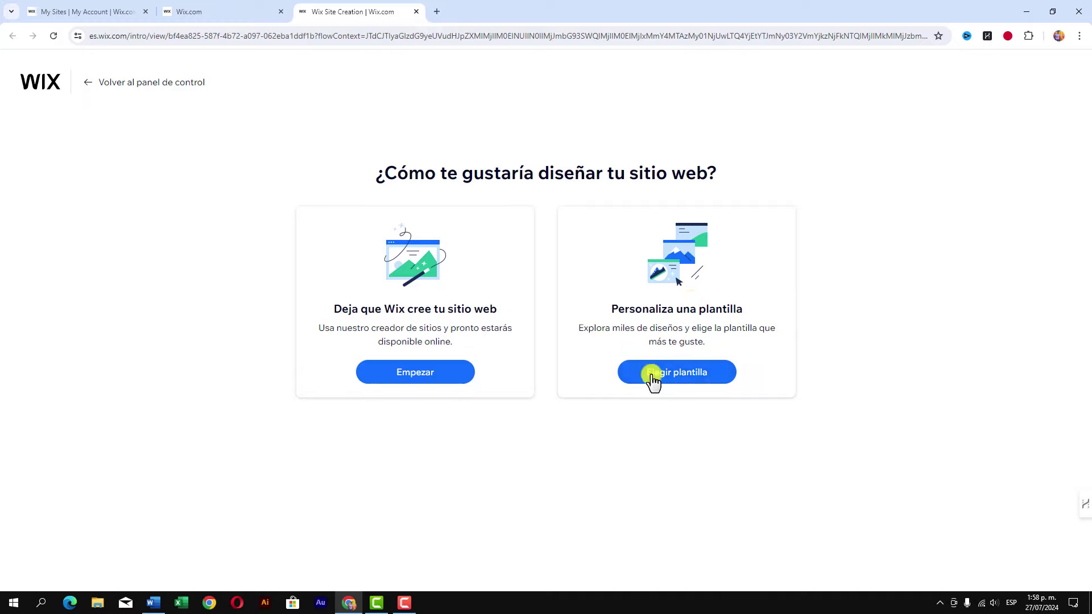
{"action": "left_click", "coordinate": [691, 381]}
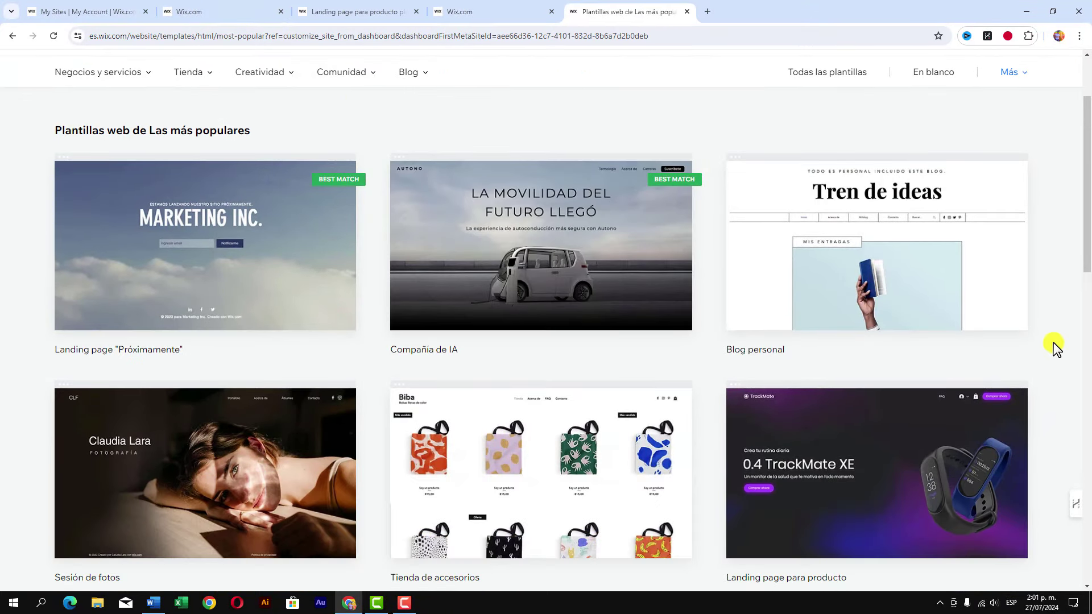
- Browse the most popular templates, preview the "Compañía de IA" template, and return to the gallery
{"action": "scroll", "coordinate": [383, 273], "scroll_direction": "down", "scroll_amount": 2}
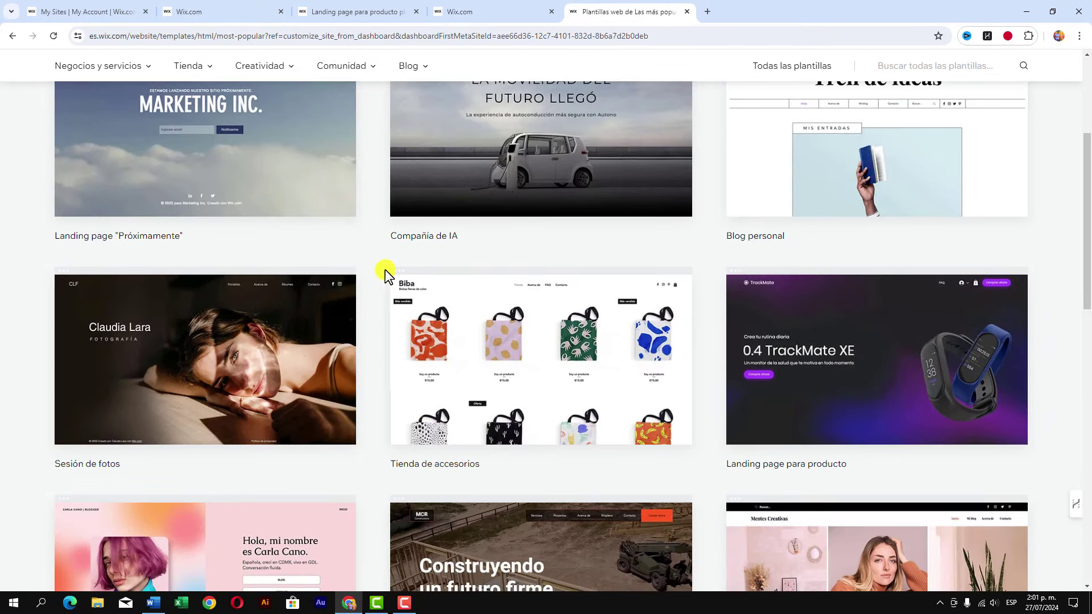
{"action": "scroll", "coordinate": [498, 351], "scroll_direction": "up", "scroll_amount": 2}
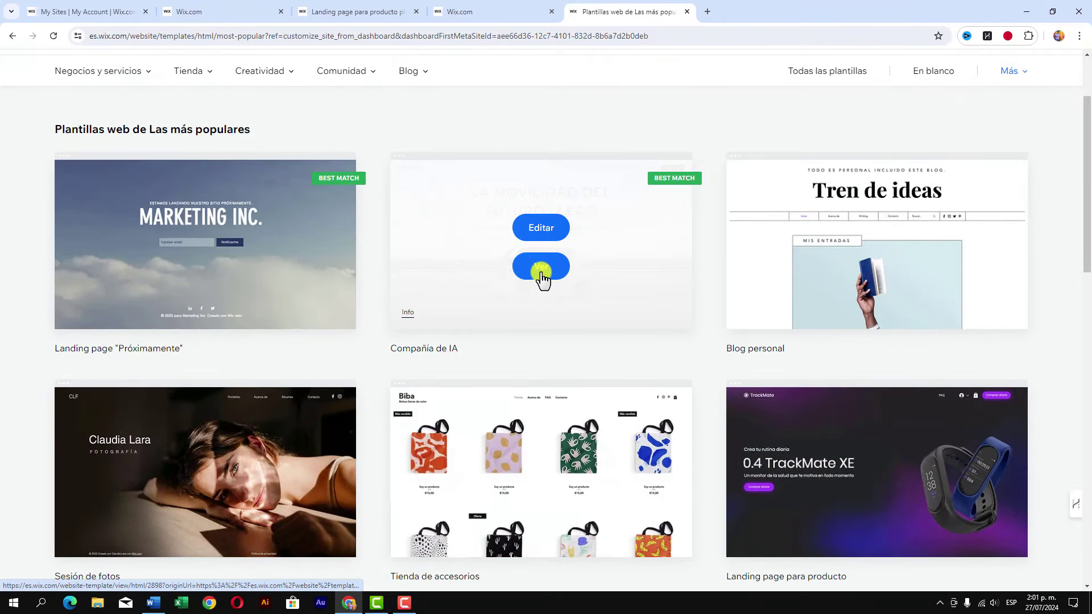
{"action": "left_click", "coordinate": [541, 272]}
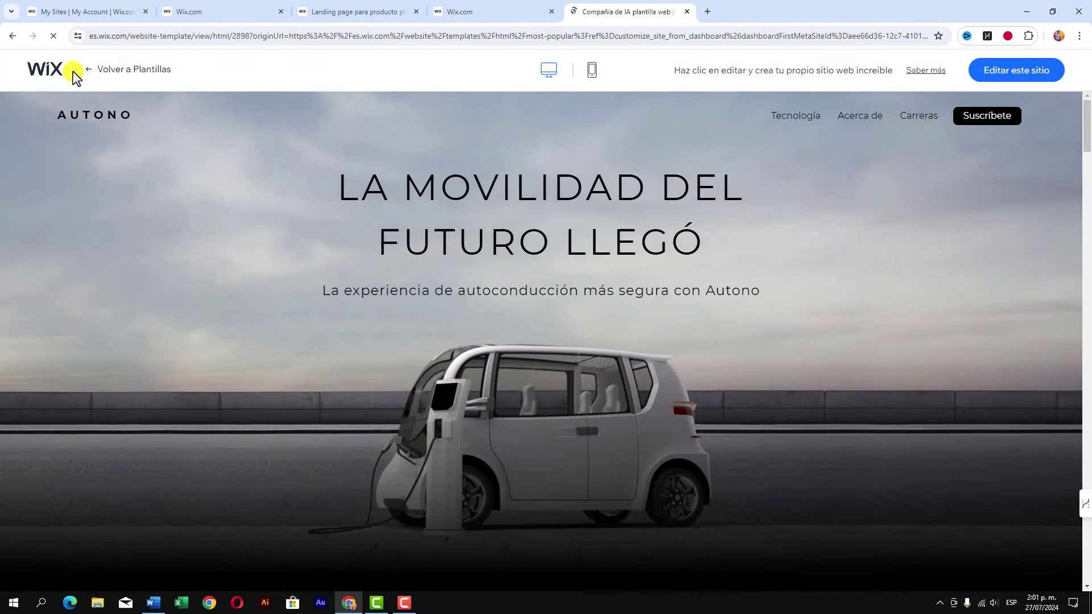
{"action": "left_click", "coordinate": [12, 36]}
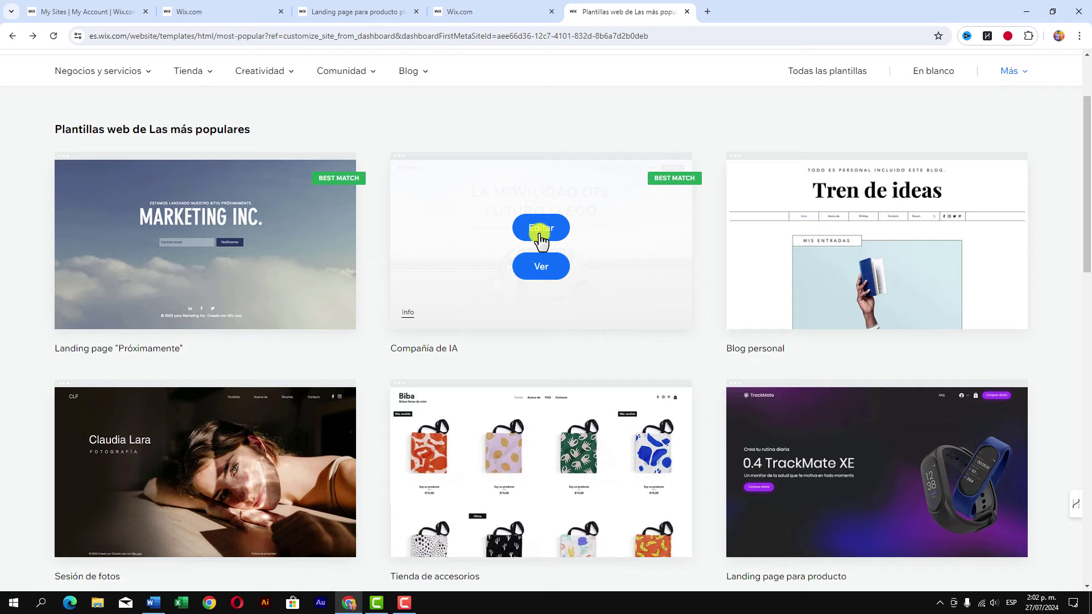
- Preview the "Landing page para producto" template and open it for editing
{"action": "scroll", "coordinate": [508, 298], "scroll_direction": "down", "scroll_amount": 2}
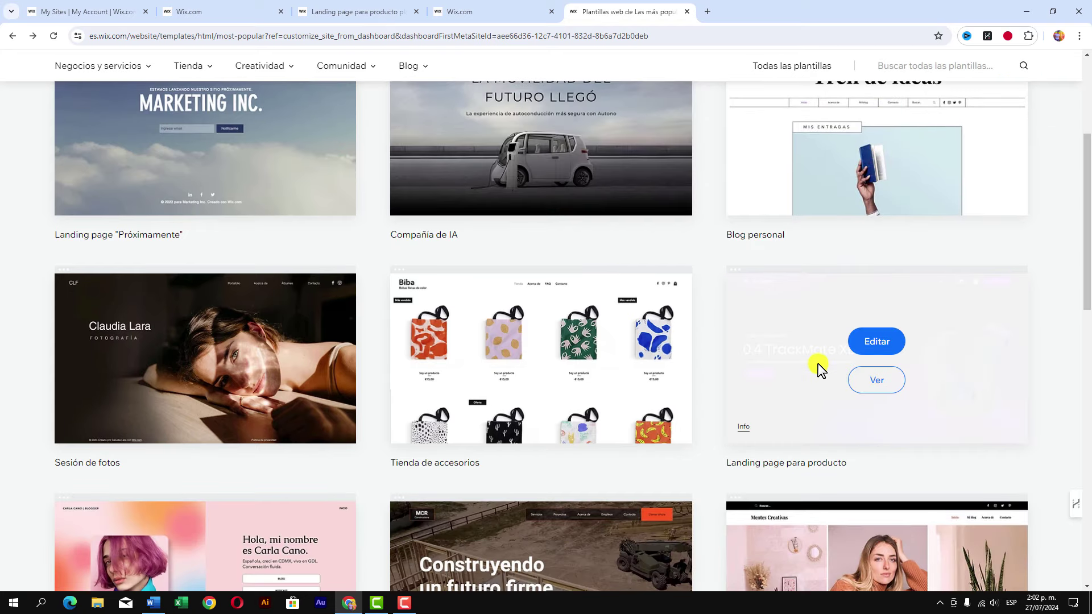
{"action": "left_click", "coordinate": [882, 389]}
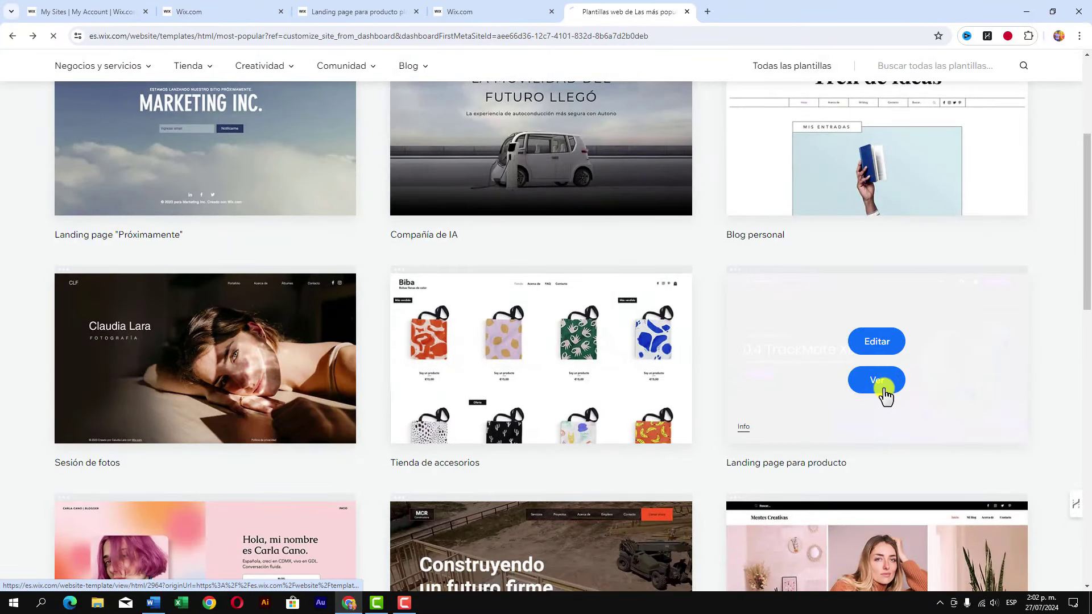
{"action": "scroll", "coordinate": [569, 324], "scroll_direction": "down", "scroll_amount": 4}
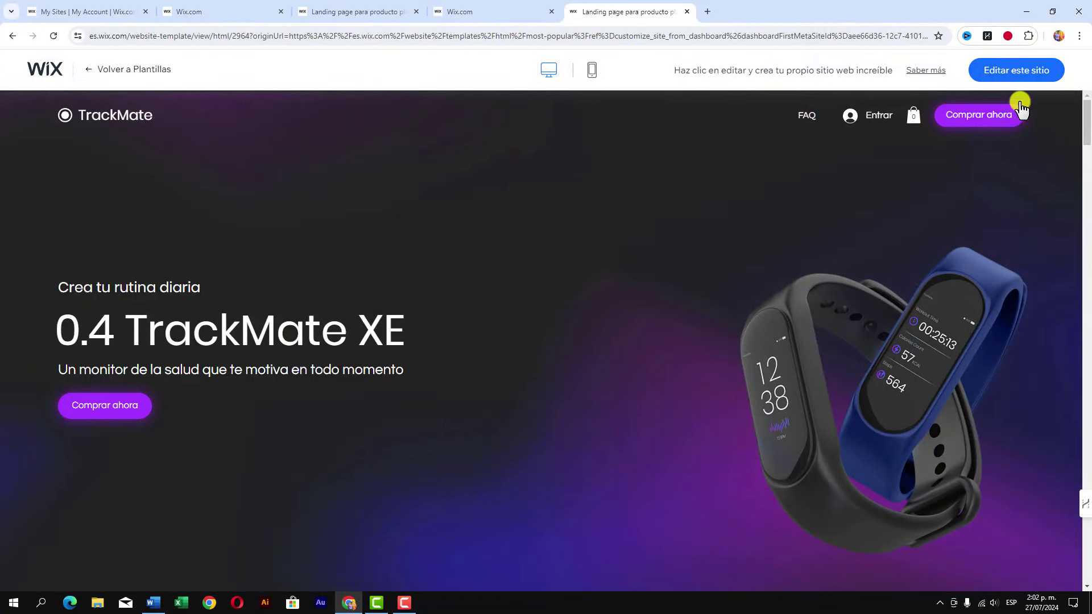
{"action": "left_click", "coordinate": [1023, 69]}
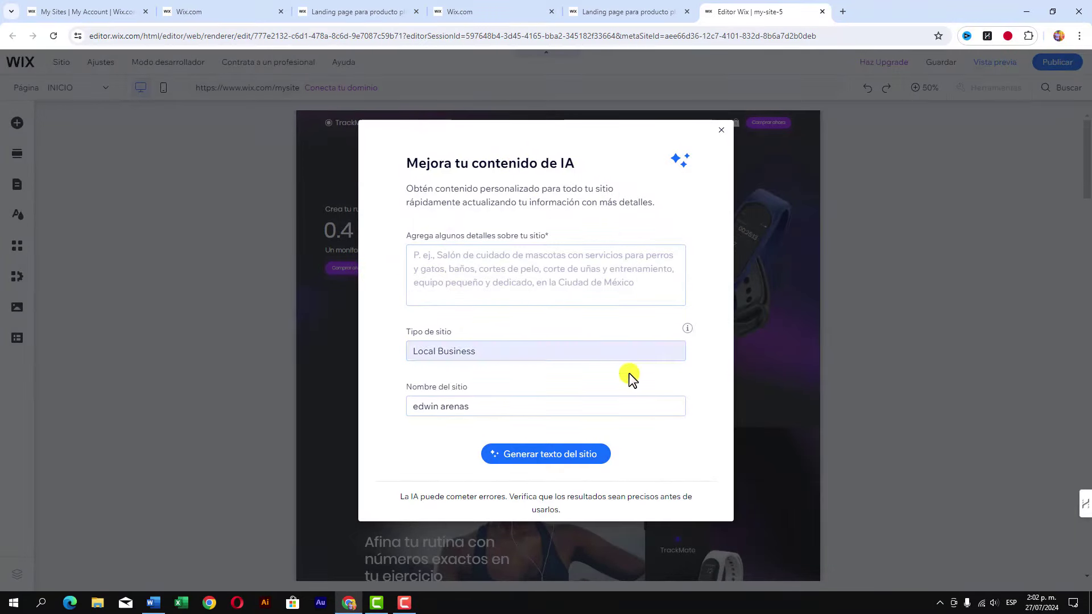
- Switch to the Word document and review its welcome text, news section, video links and closing tagline
{"action": "left_click", "coordinate": [496, 264]}
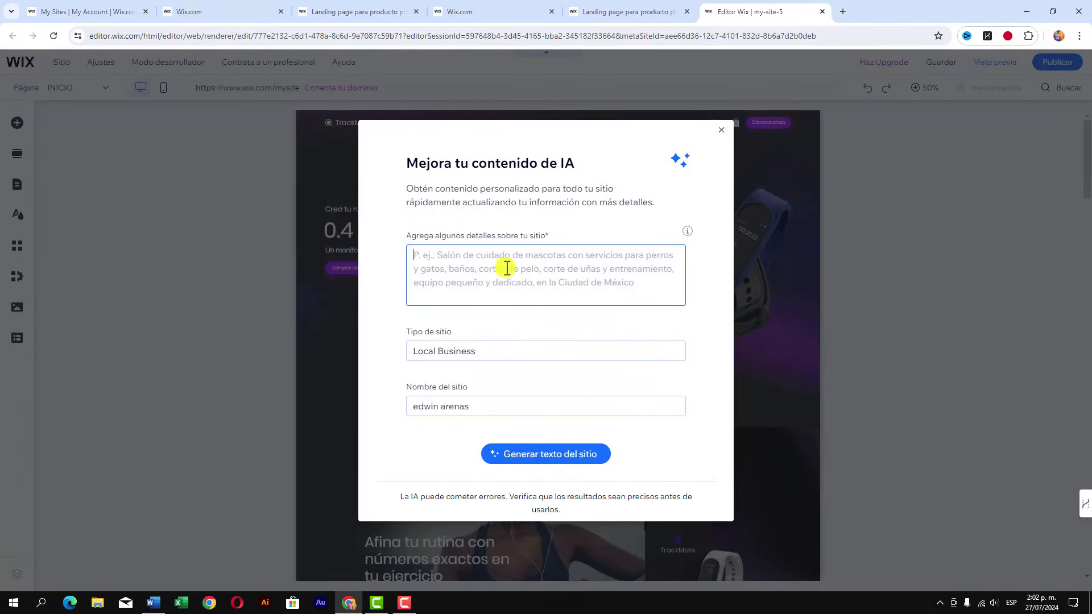
{"action": "left_click", "coordinate": [154, 604]}
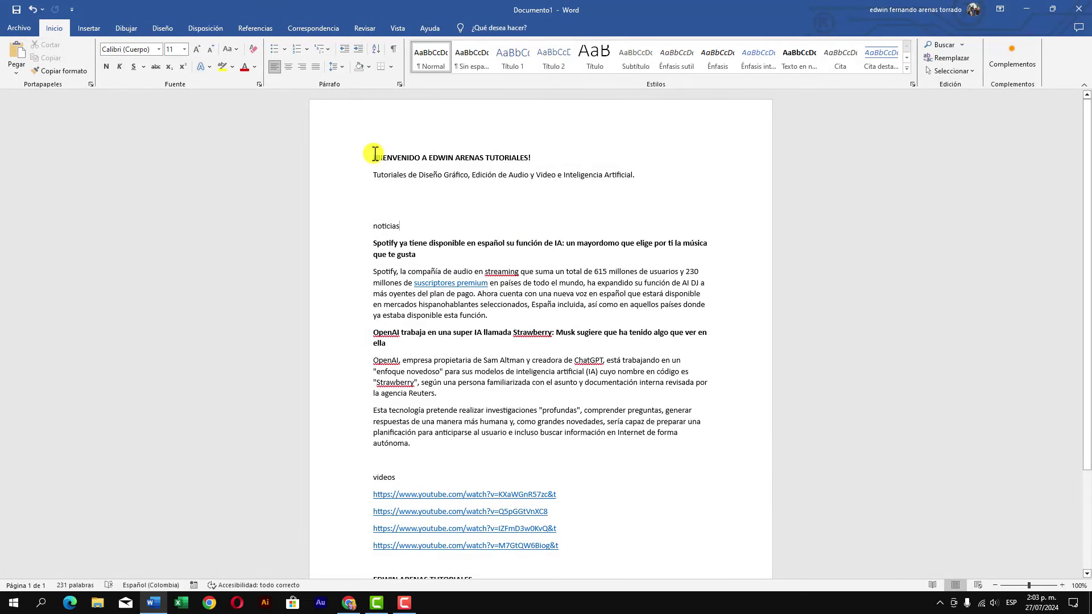
{"action": "left_click", "coordinate": [645, 174], "text": "shift"}
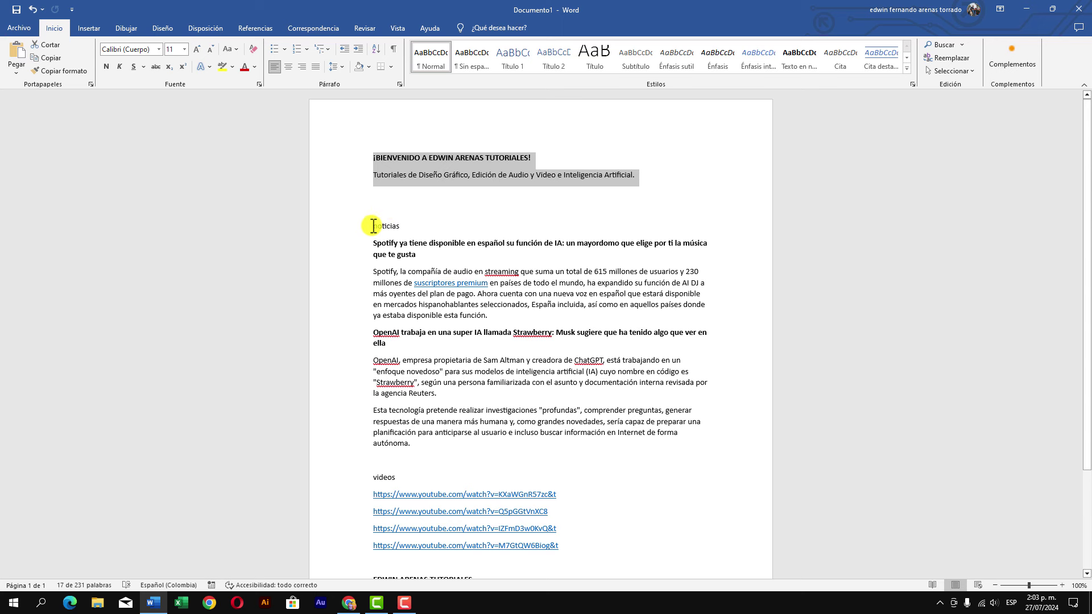
{"action": "left_click_drag", "start_coordinate": [373, 225], "coordinate": [608, 394]}
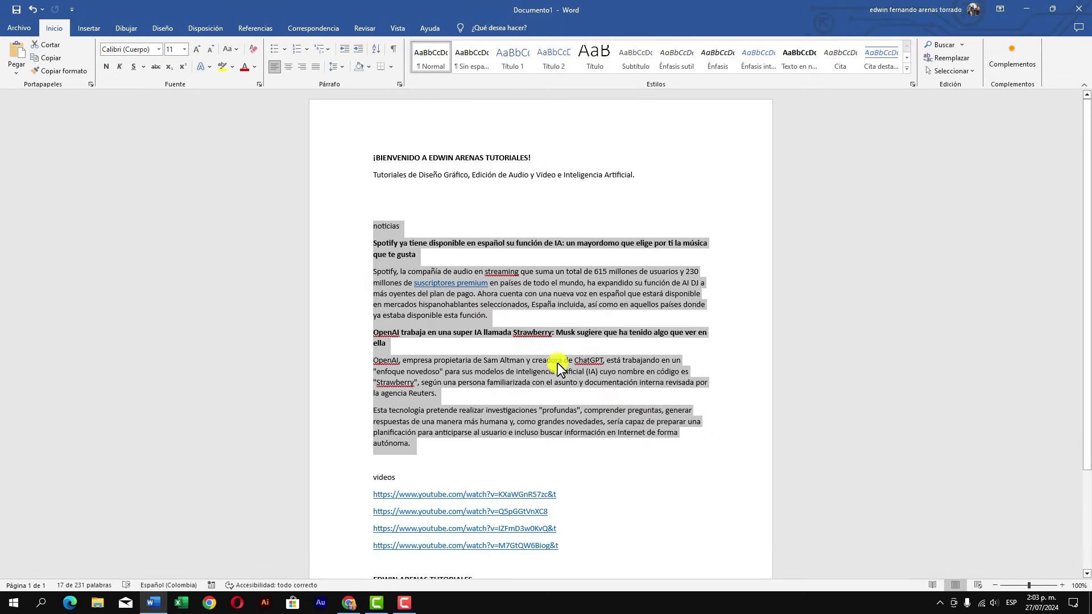
{"action": "scroll", "coordinate": [381, 386], "scroll_direction": "down", "scroll_amount": 3}
{"action": "left_click_drag", "start_coordinate": [362, 402], "coordinate": [528, 475]}
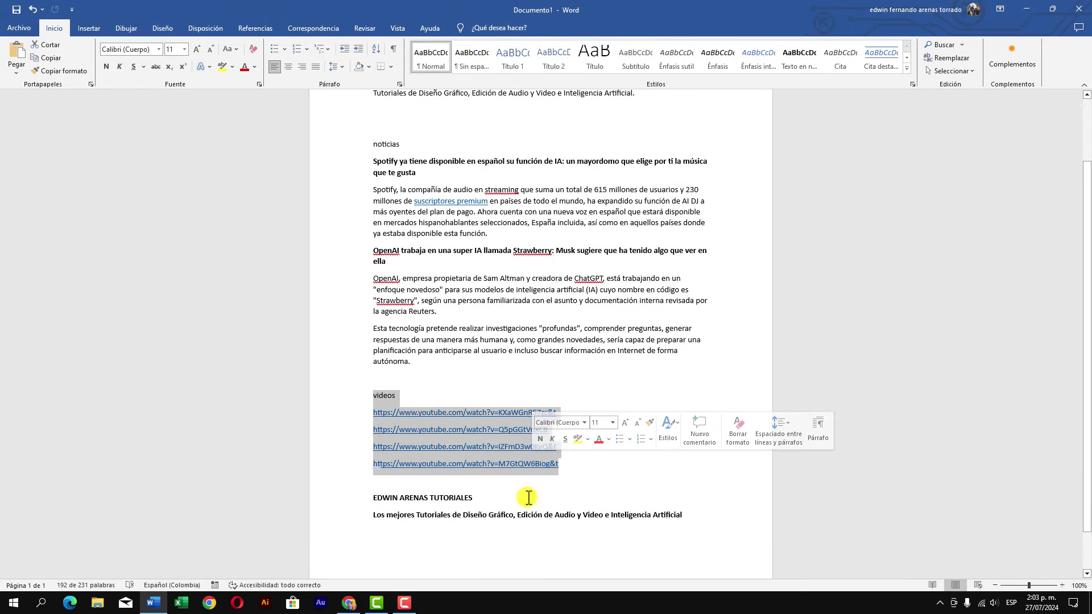
{"action": "left_click", "coordinate": [449, 532]}
{"action": "left_click_drag", "start_coordinate": [371, 499], "coordinate": [665, 519]}
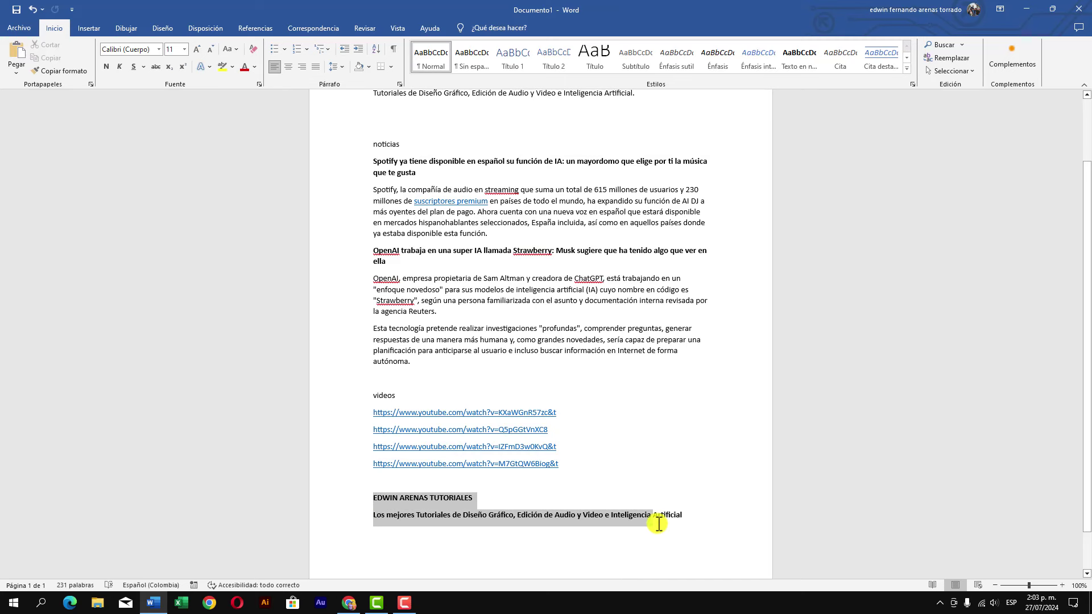
{"action": "scroll", "coordinate": [462, 317], "scroll_direction": "up", "scroll_amount": 3}
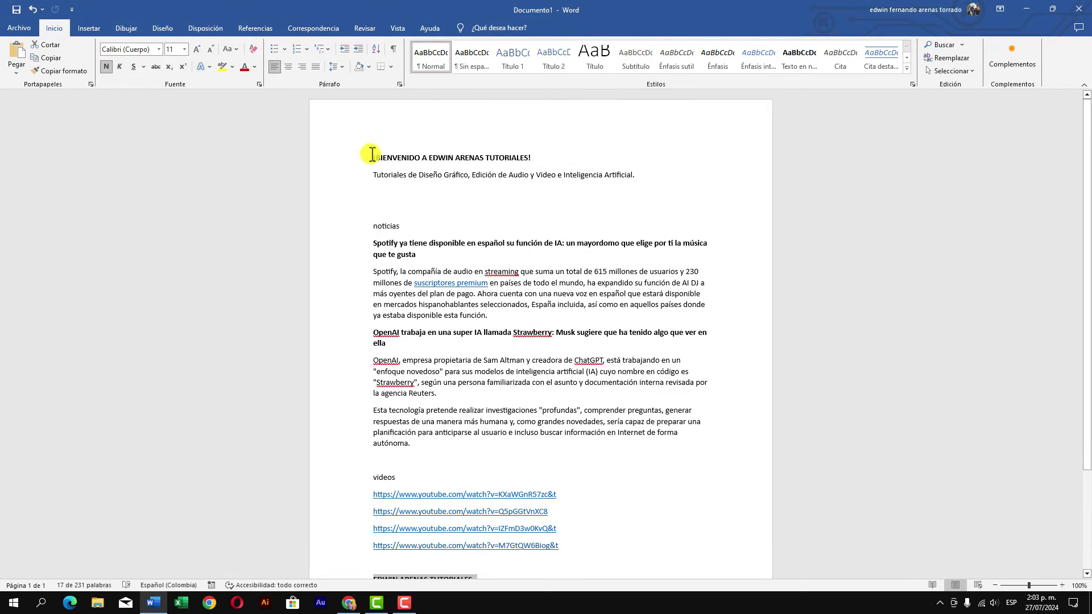
- Copy the welcome heading and tutorials description from the Word document into the site details of the AI content form in the Wix editor
{"action": "left_click_drag", "start_coordinate": [372, 154], "coordinate": [679, 173]}
{"action": "key", "text": "ctrl+c"}
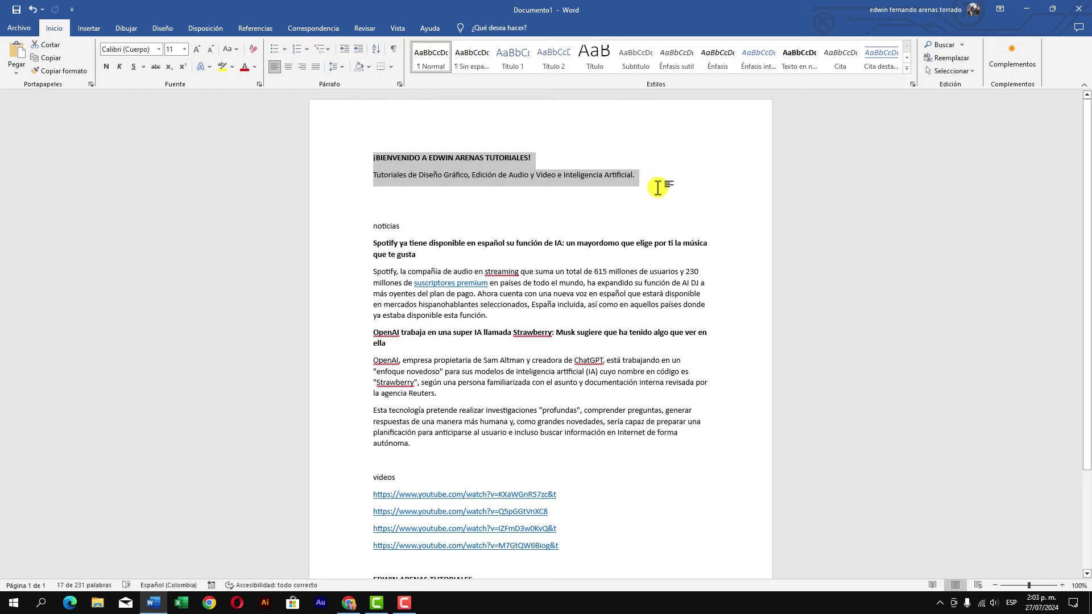
{"action": "key", "text": "alt+Tab"}
{"action": "left_click", "coordinate": [479, 261]}
{"action": "key", "text": "ctrl+v"}
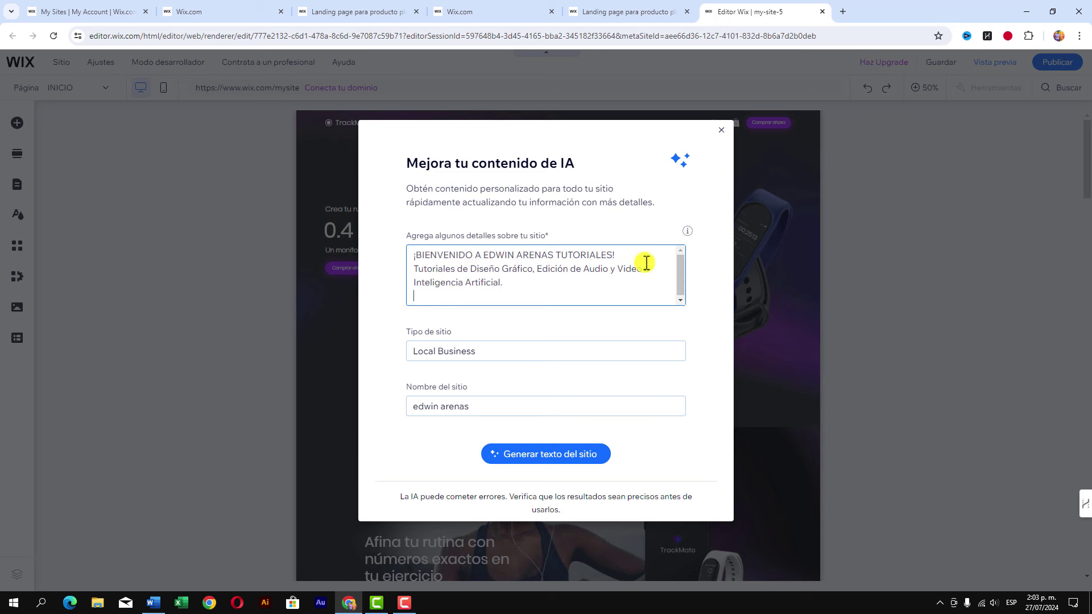
- Delete the welcome heading line from the site details, leaving only the tutorials description
{"action": "left_click_drag", "start_coordinate": [641, 261], "coordinate": [420, 253]}
{"action": "key", "text": "BackSpace"}
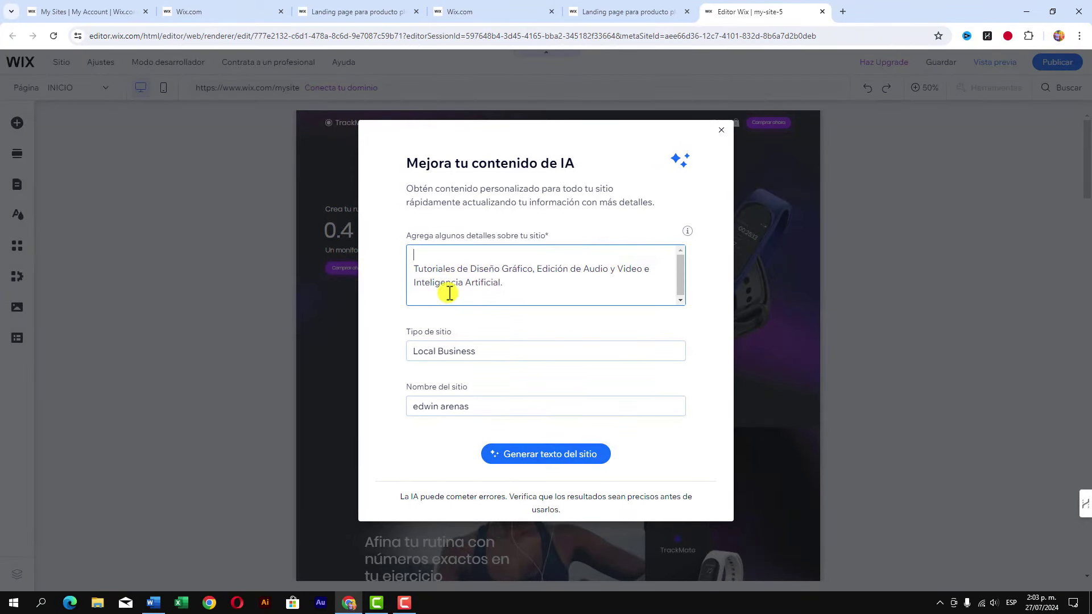
{"action": "key", "text": "Delete"}
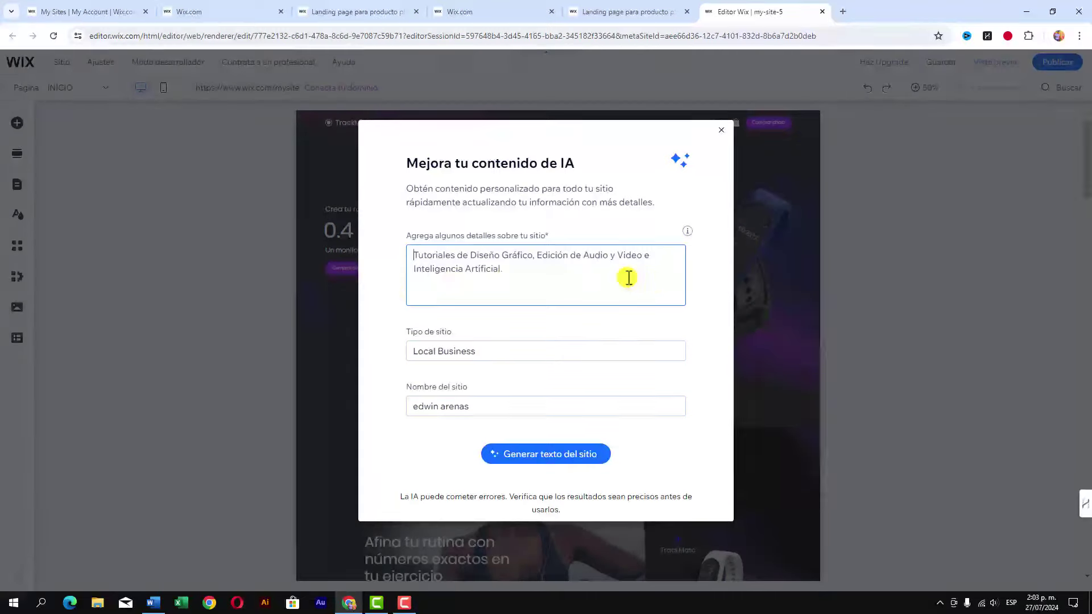
- Set the site type to "Canal de YouTube" and generate the AI text for the whole site
{"action": "left_click", "coordinate": [502, 352]}
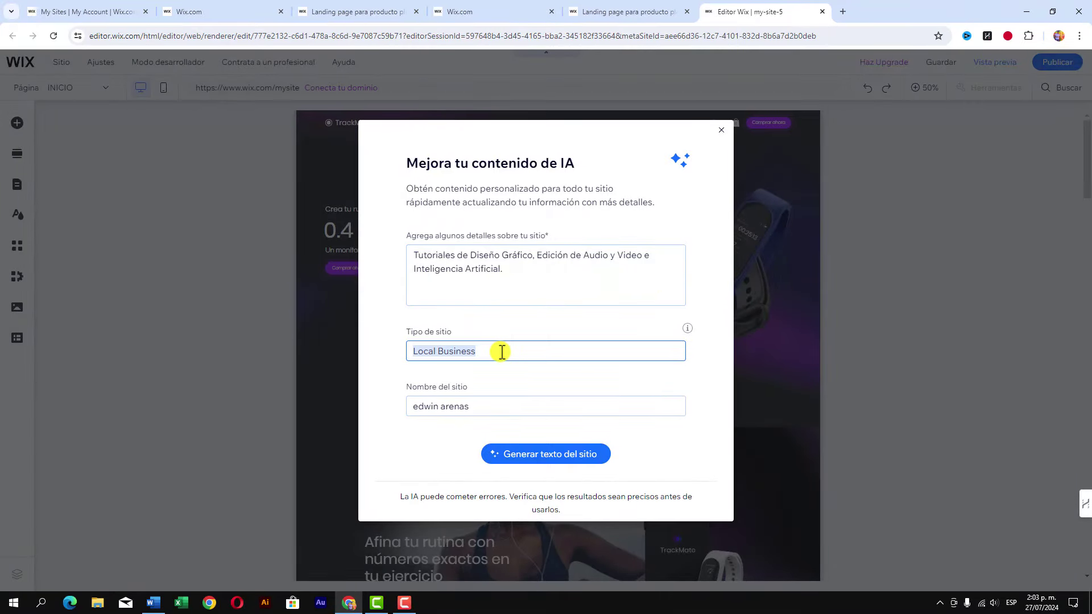
{"action": "type", "text": "canal"}
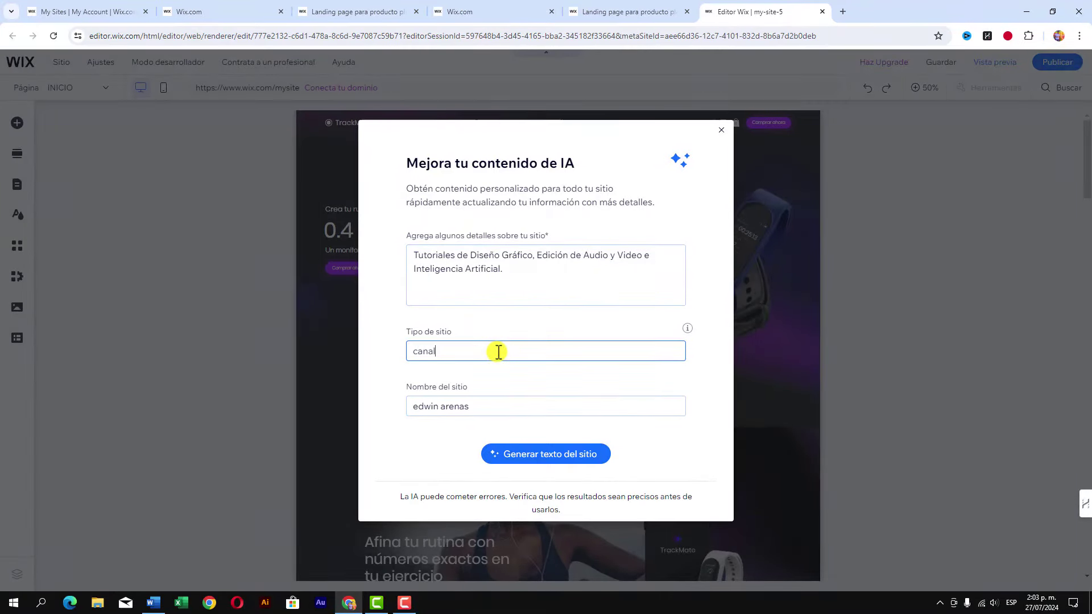
{"action": "type", "text": " de"}
{"action": "left_click", "coordinate": [519, 375]}
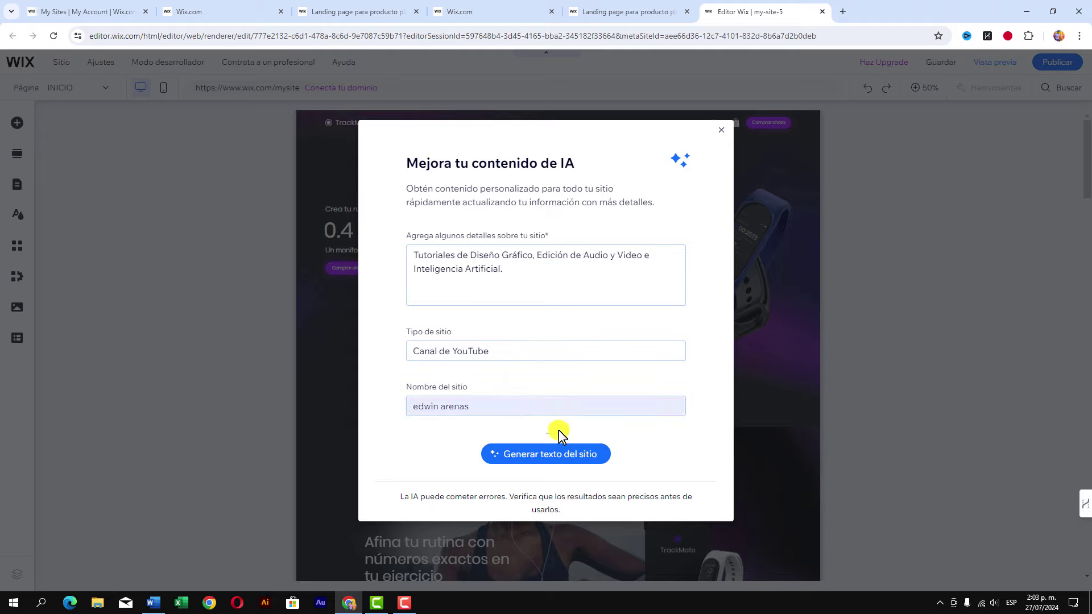
{"action": "left_click", "coordinate": [571, 455]}
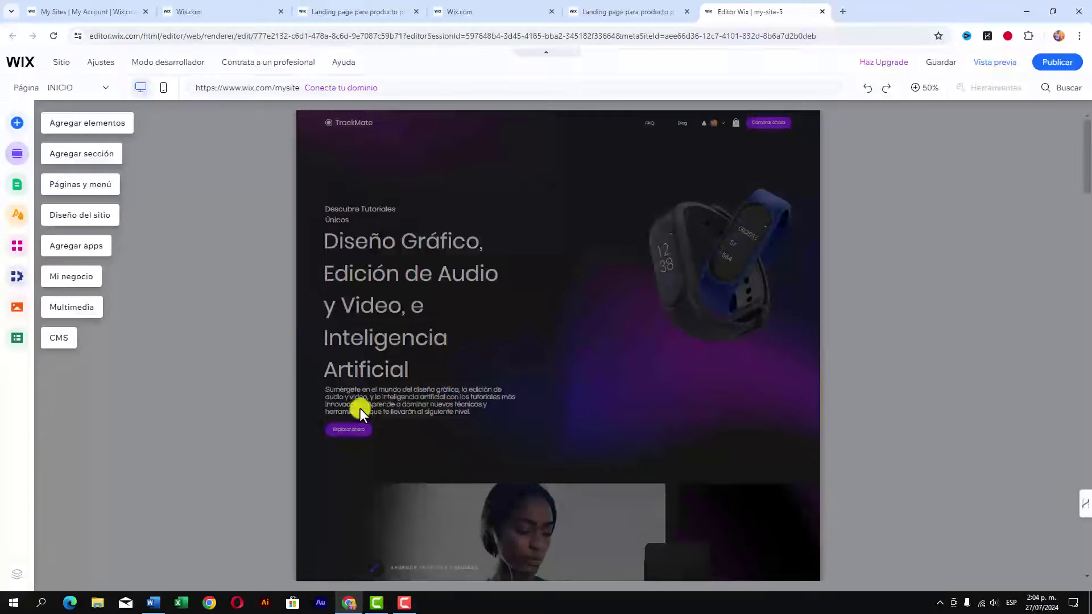
{"action": "left_click", "coordinate": [489, 423]}
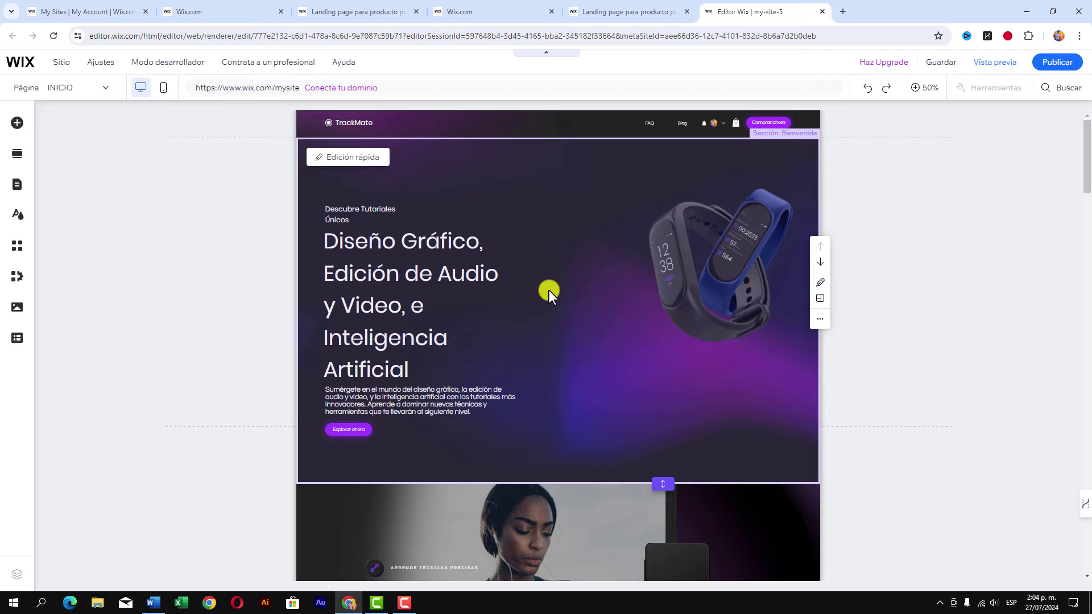
- Review the generated text in the welcome section and the feature sections of the home page
{"action": "scroll", "coordinate": [578, 343], "scroll_direction": "down", "scroll_amount": 5}
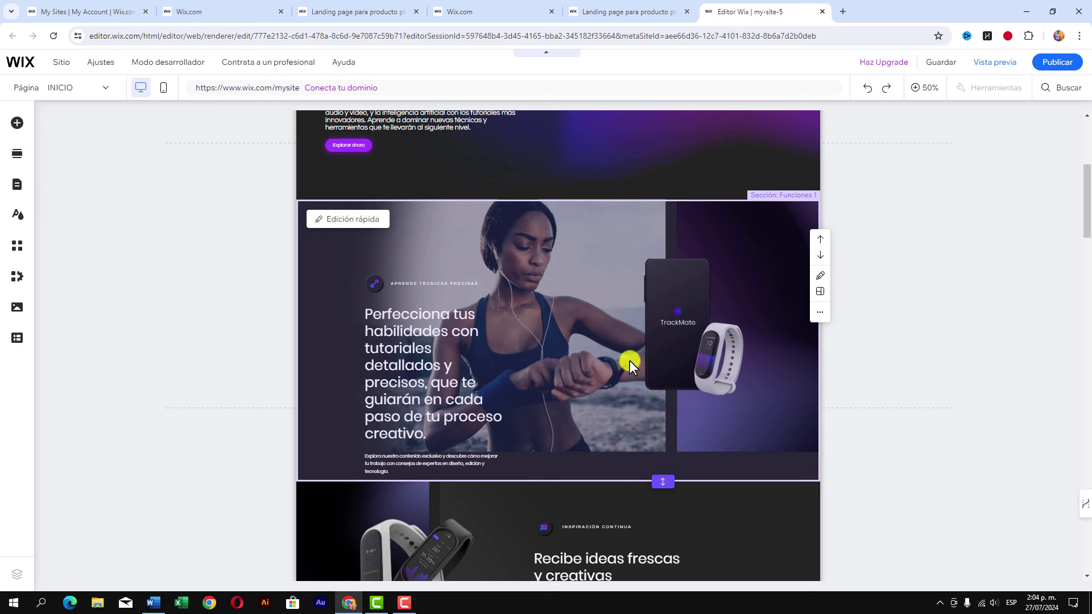
{"action": "scroll", "coordinate": [449, 333], "scroll_direction": "down", "scroll_amount": 4}
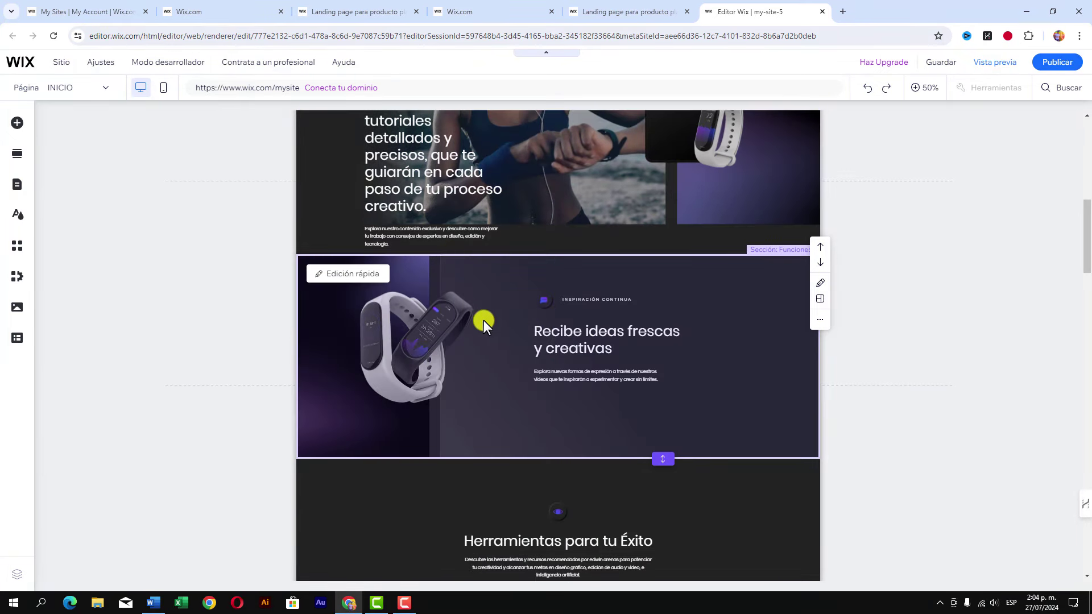
{"action": "left_click", "coordinate": [584, 363]}
{"action": "scroll", "coordinate": [551, 385], "scroll_direction": "up", "scroll_amount": 10}
{"action": "left_click", "coordinate": [774, 285]}
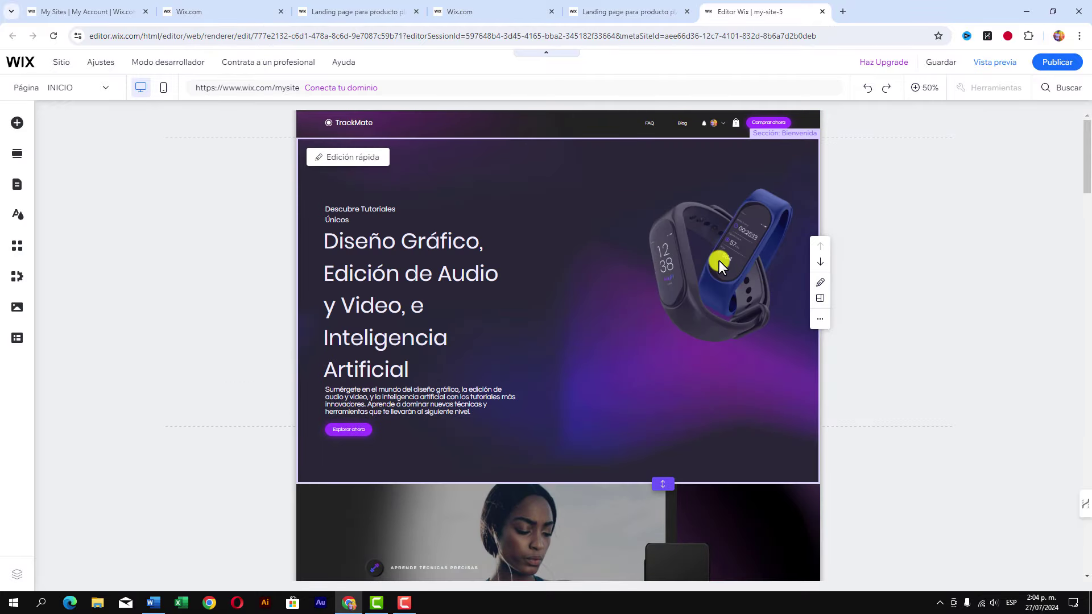
{"action": "left_click", "coordinate": [686, 276]}
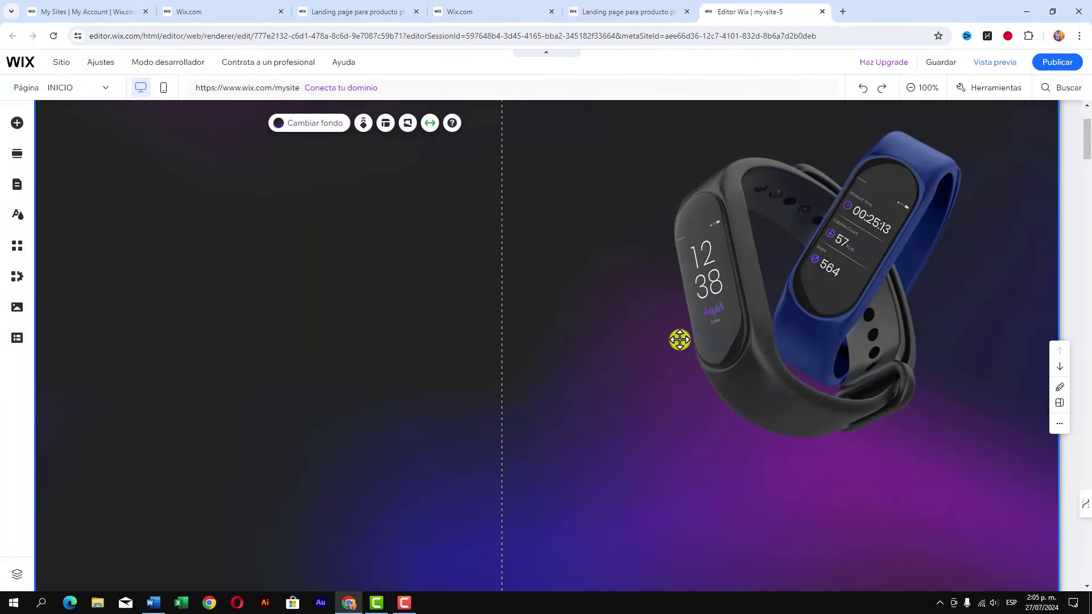
{"action": "scroll", "coordinate": [616, 344], "scroll_direction": "down", "scroll_amount": 5}
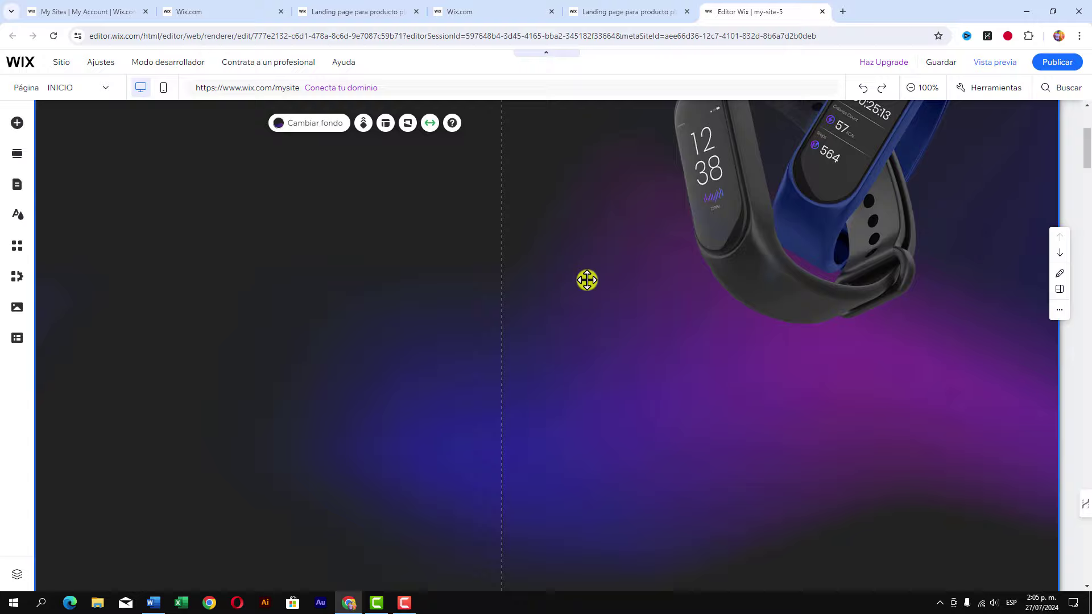
{"action": "scroll", "coordinate": [585, 280], "scroll_direction": "up", "scroll_amount": 5}
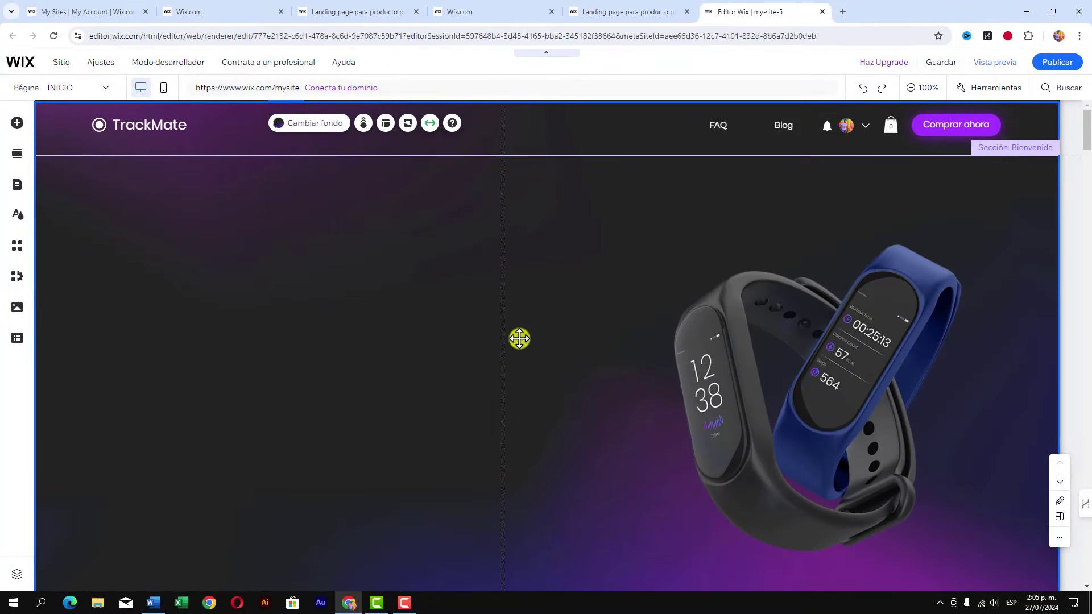
{"action": "scroll", "coordinate": [524, 332], "scroll_direction": "down", "scroll_amount": 4}
{"action": "scroll", "coordinate": [383, 370], "scroll_direction": "down", "scroll_amount": 10}
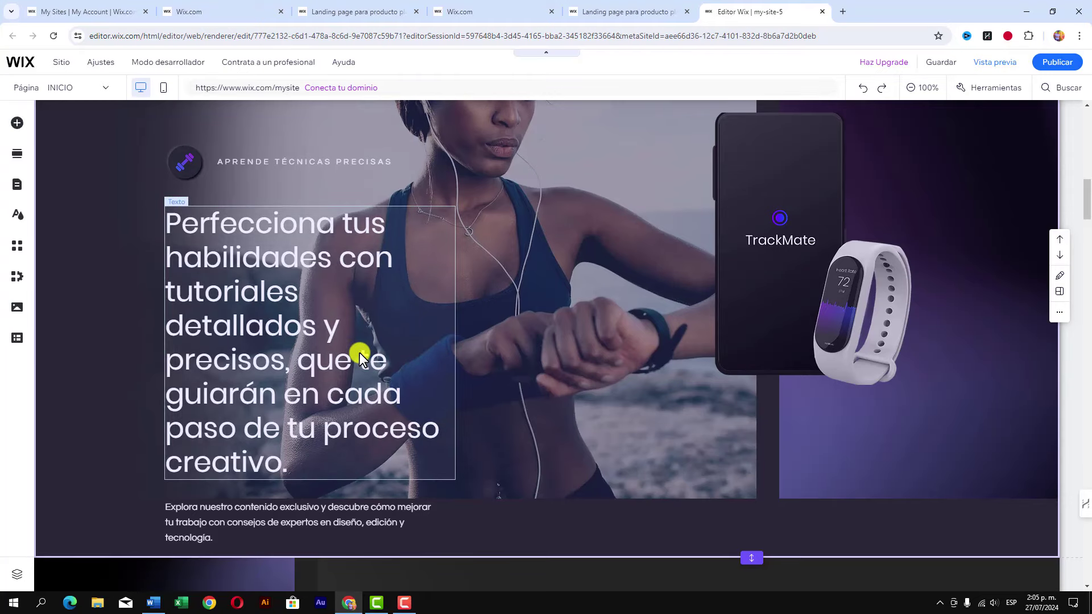
{"action": "scroll", "coordinate": [343, 290], "scroll_direction": "up", "scroll_amount": 7}
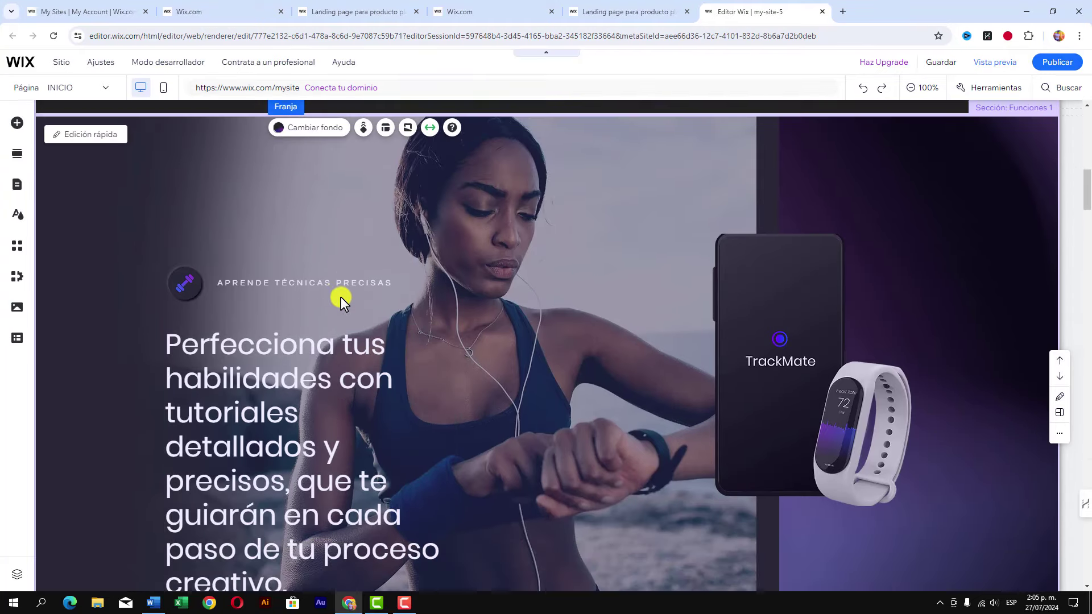
- Delete the smart band image from the welcome section
{"action": "scroll", "coordinate": [364, 312], "scroll_direction": "up", "scroll_amount": 10}
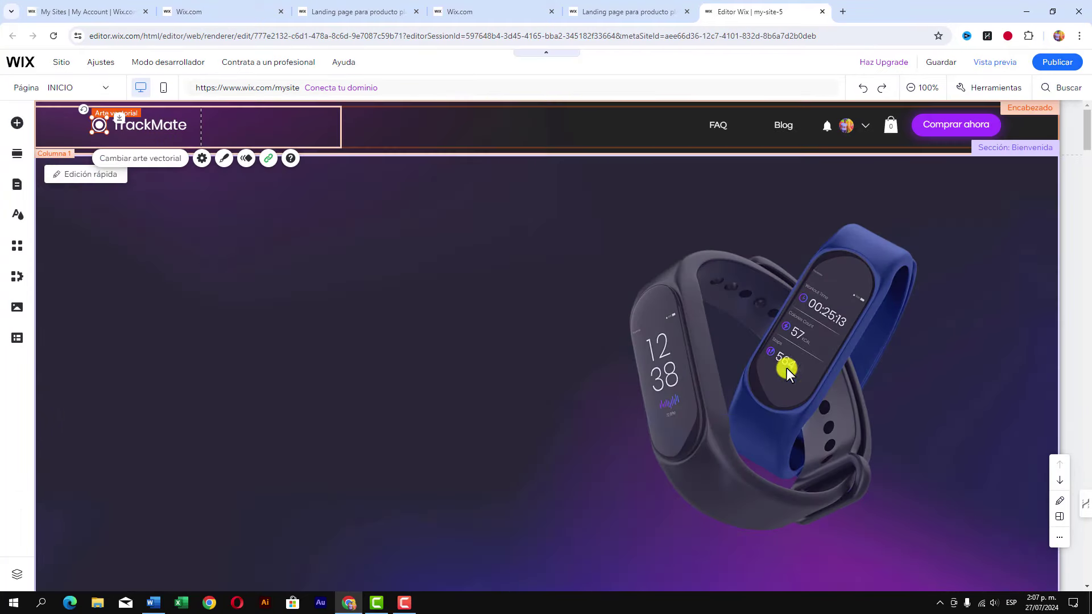
{"action": "left_click", "coordinate": [767, 349]}
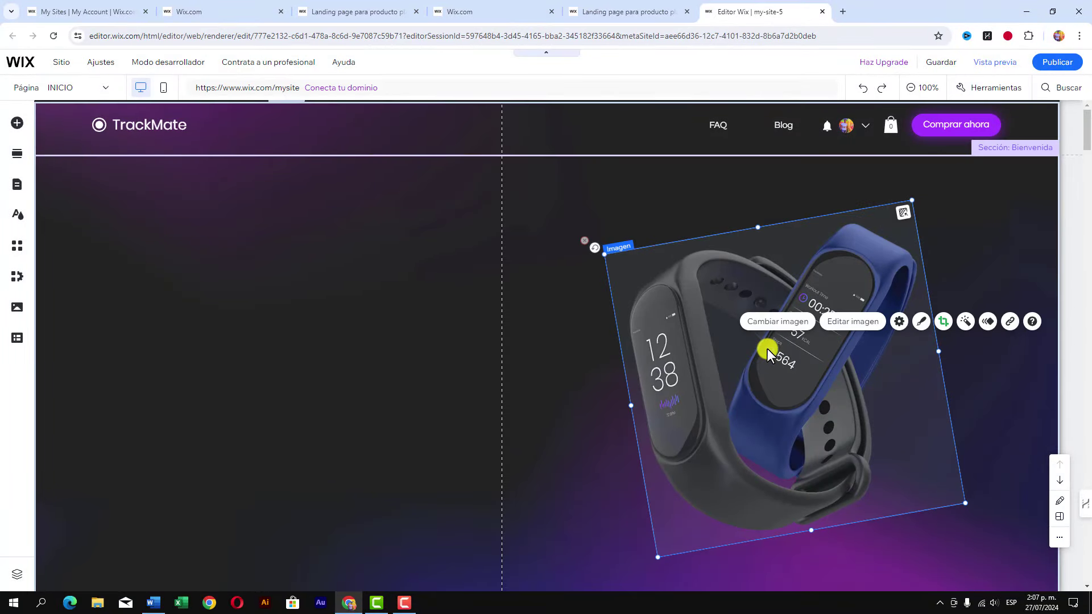
{"action": "key", "text": "Delete"}
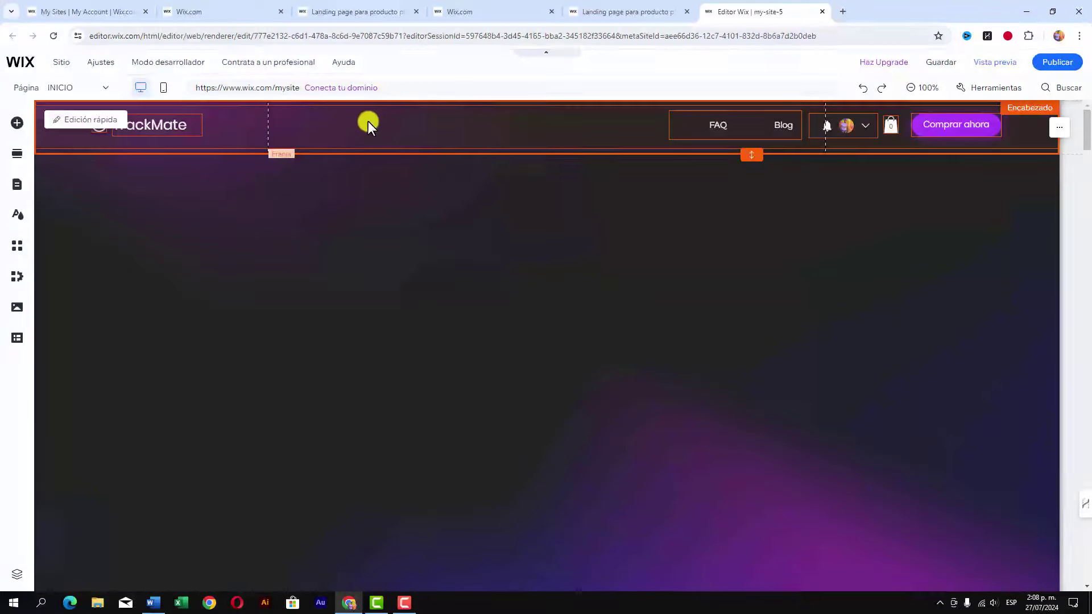
- Replace the TrackMate name in the header with the site owner's full name and close quick edit
{"action": "left_click", "coordinate": [84, 124]}
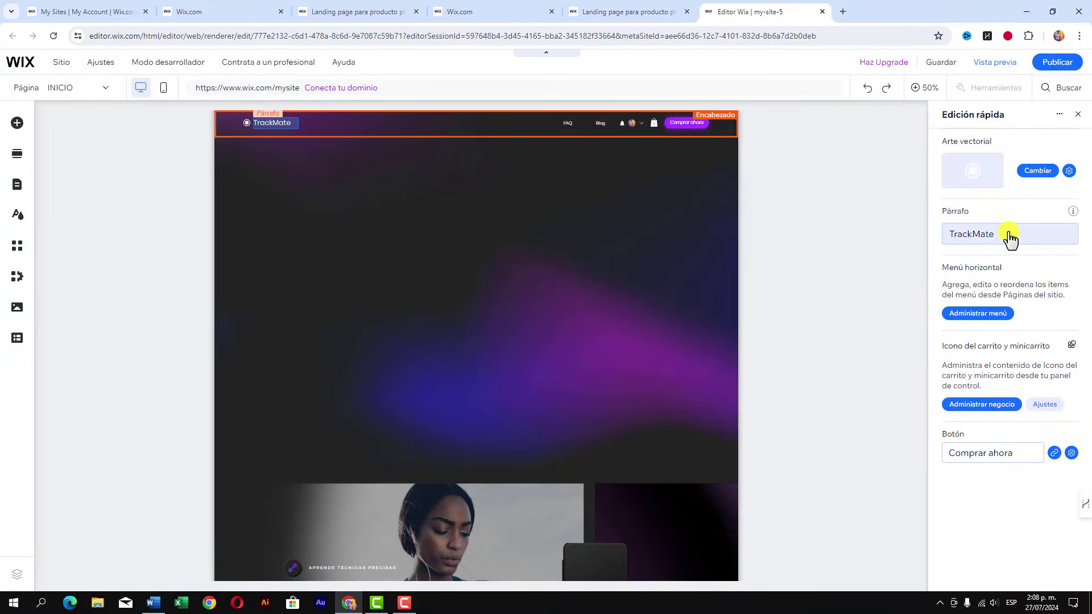
{"action": "left_click", "coordinate": [994, 239]}
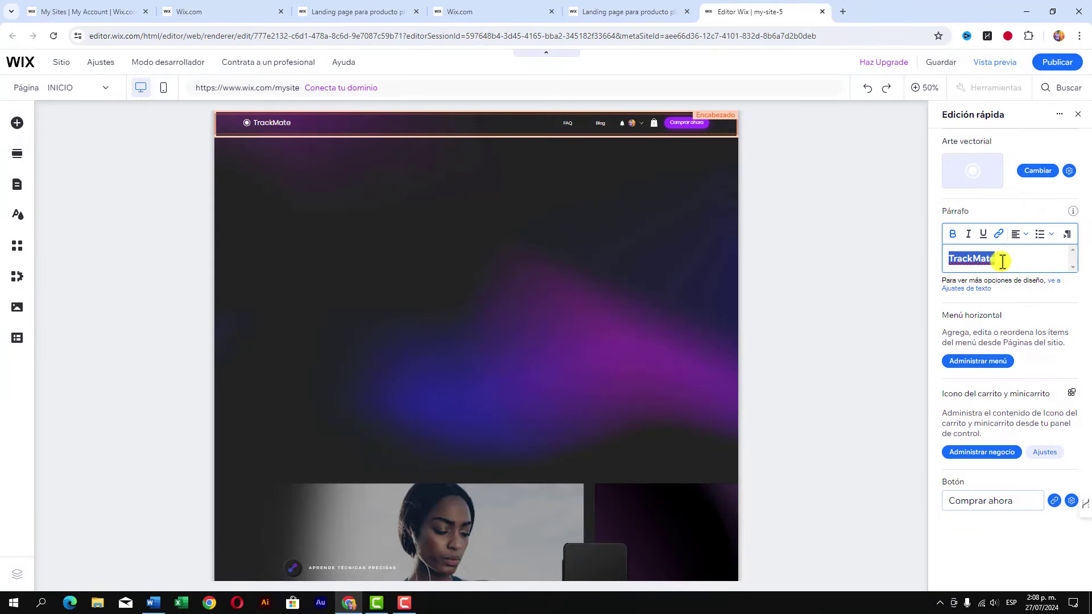
{"action": "type", "text": "Edwi"}
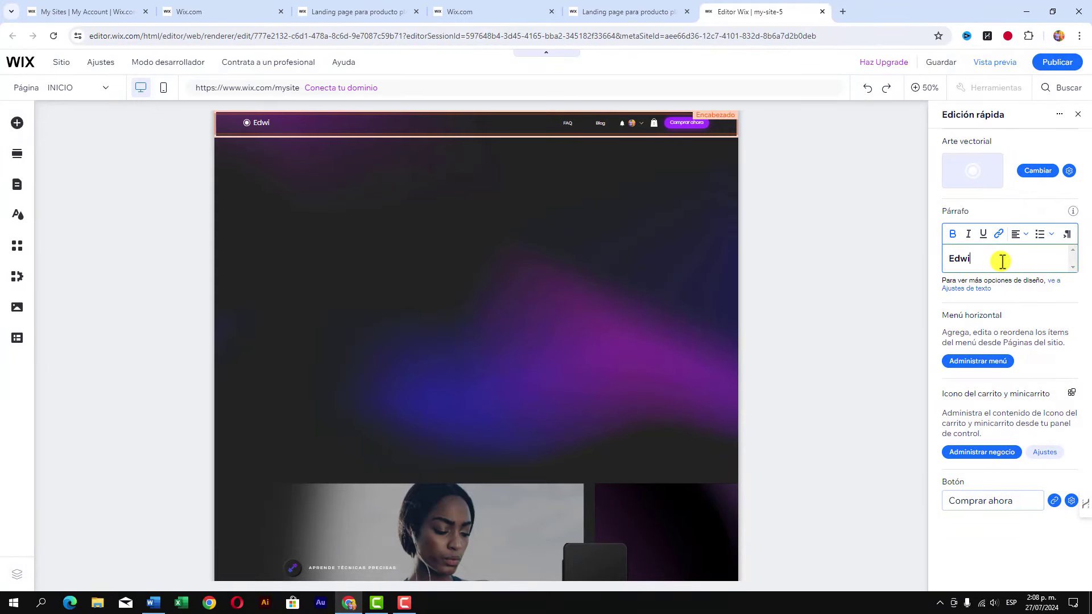
{"action": "type", "text": "n Arenas"}
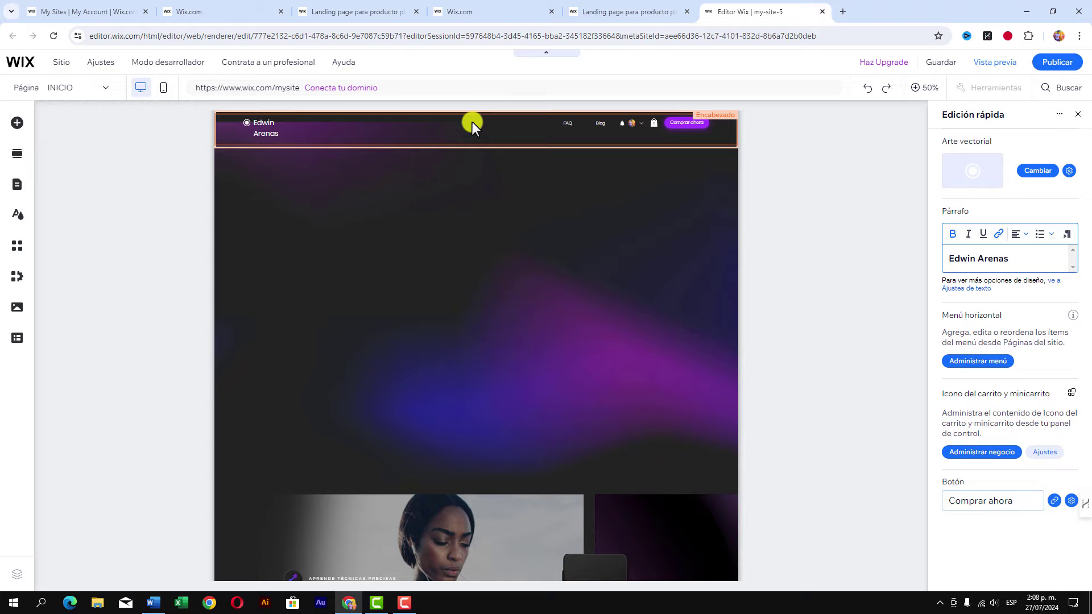
{"action": "left_click", "coordinate": [260, 131]}
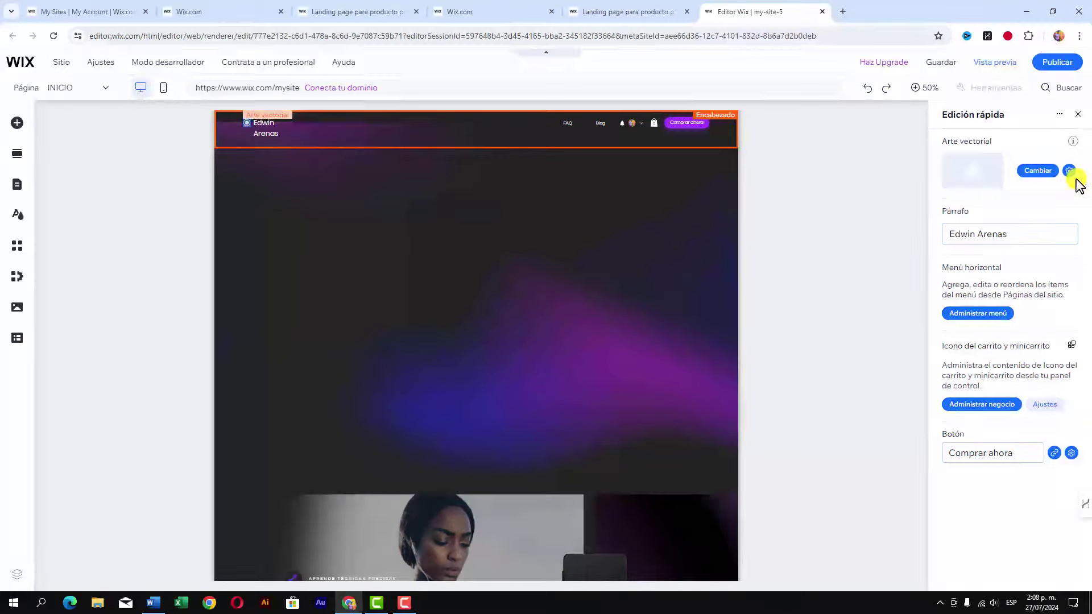
{"action": "left_click", "coordinate": [1076, 117]}
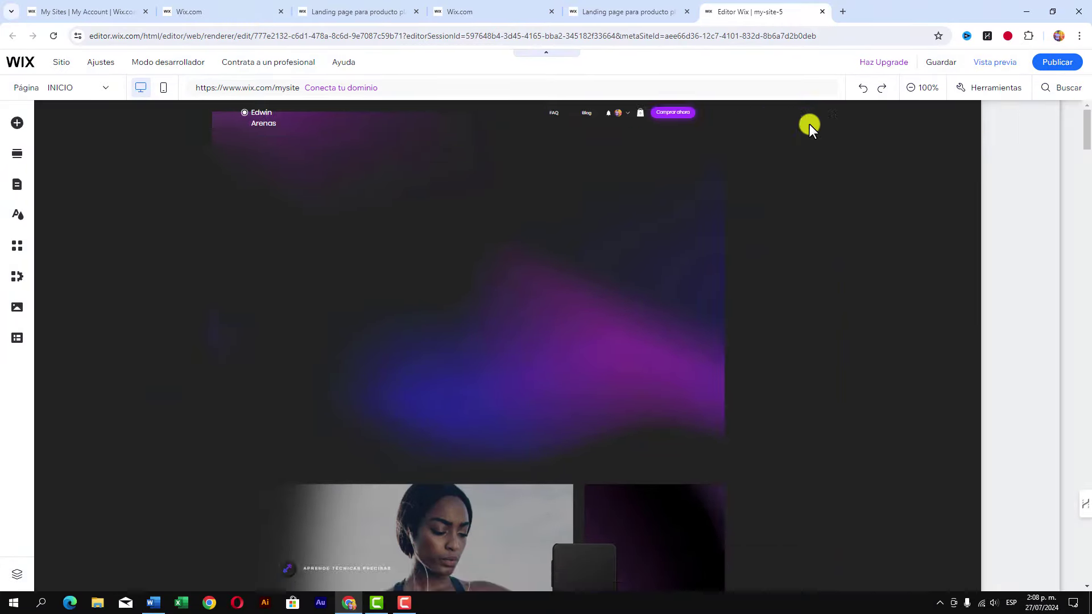
- Widen the header's site name text box so the full name fits on one line
{"action": "left_click", "coordinate": [809, 125]}
{"action": "left_click", "coordinate": [139, 134]}
{"action": "left_click_drag", "start_coordinate": [202, 137], "coordinate": [250, 136]}
{"action": "left_click", "coordinate": [274, 263]}
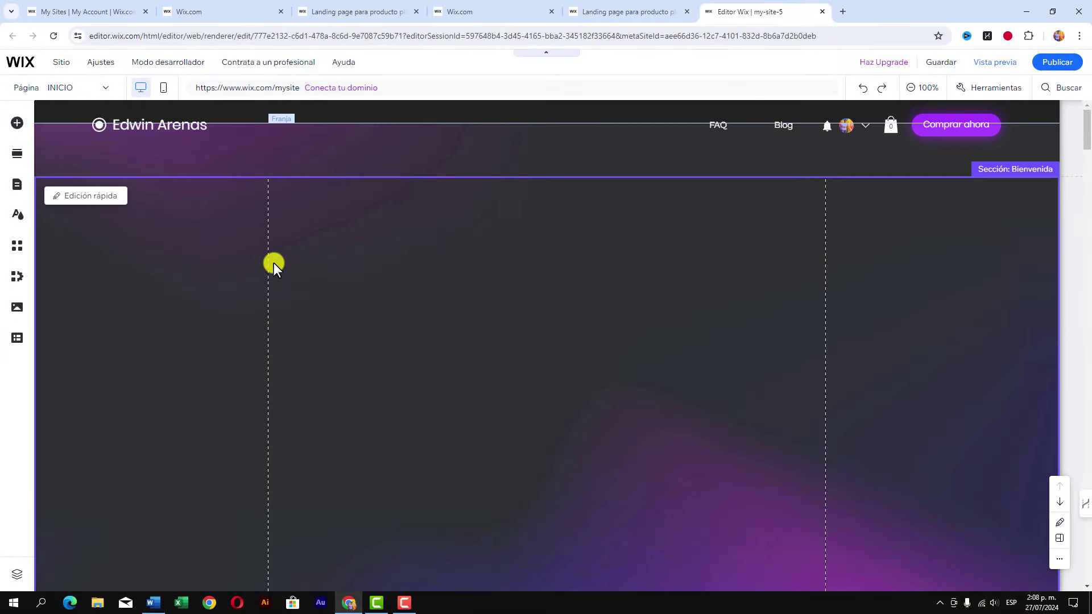
{"action": "left_click", "coordinate": [187, 183]}
{"action": "left_click", "coordinate": [239, 290]}
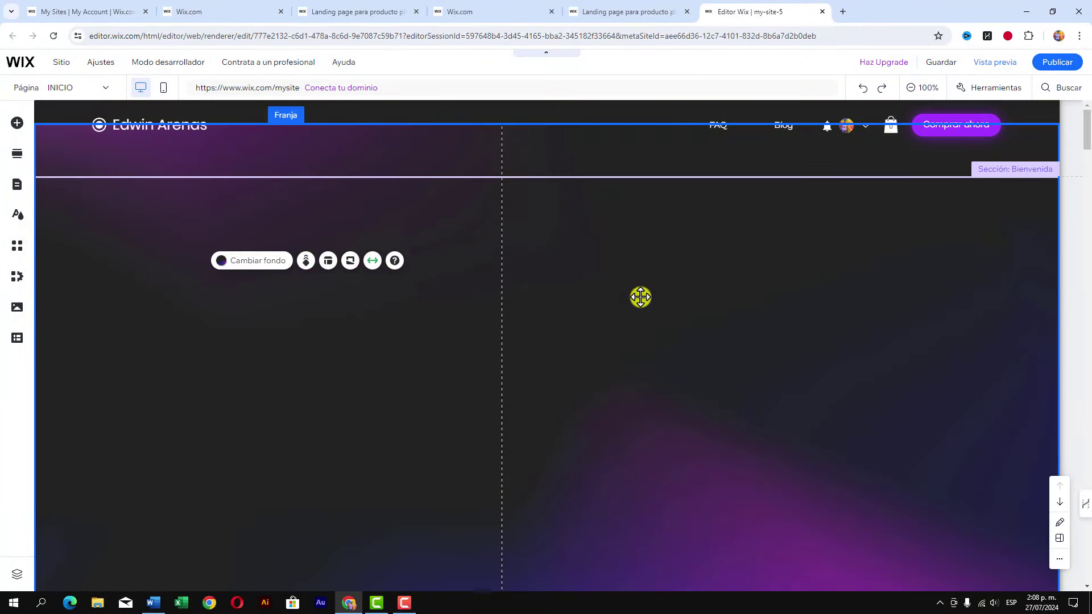
{"action": "left_click", "coordinate": [731, 331]}
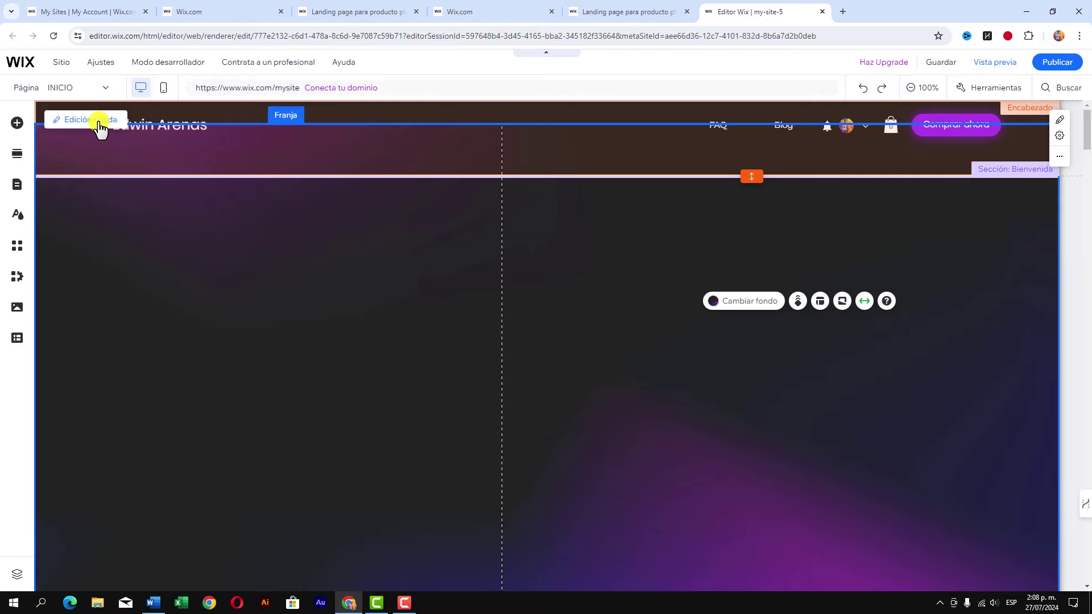
- Open the replacement options for the header's vector logo and search the Wix media library for "youtube"
{"action": "left_click", "coordinate": [91, 120]}
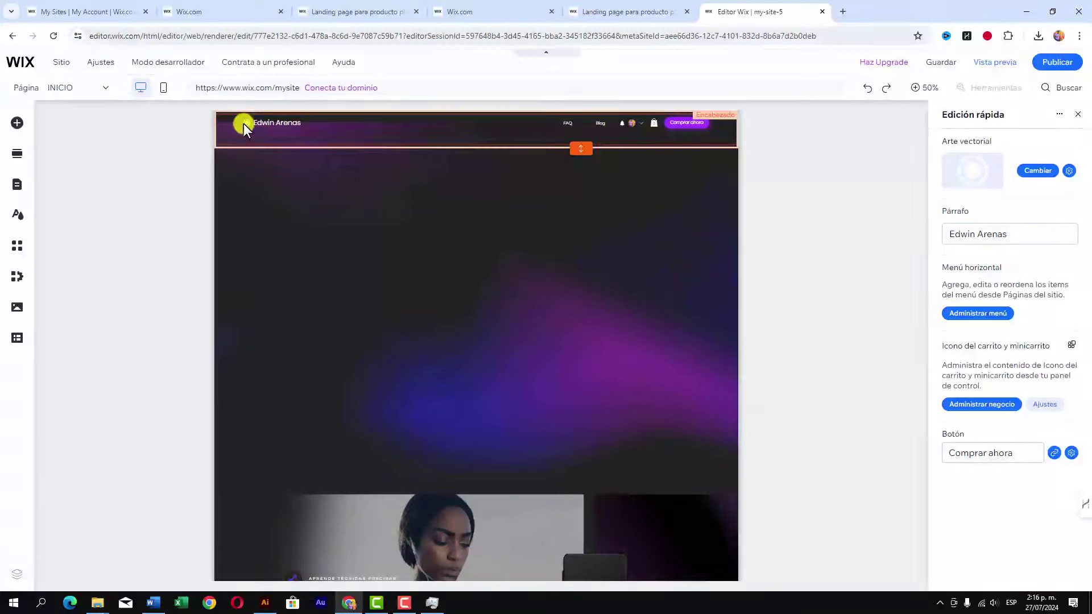
{"action": "left_click", "coordinate": [1028, 173]}
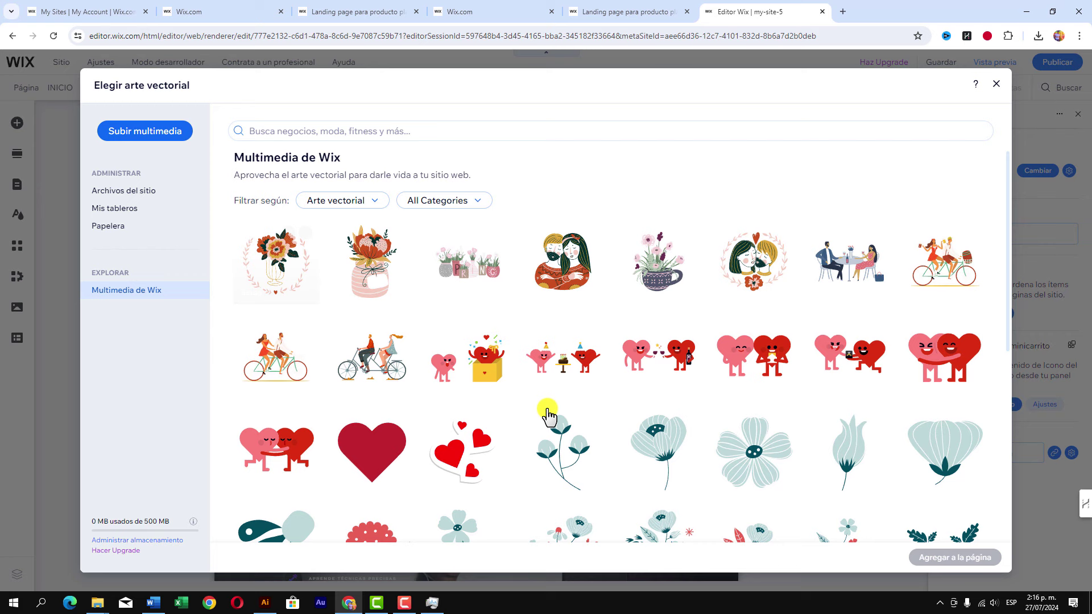
{"action": "scroll", "coordinate": [654, 358], "scroll_direction": "down", "scroll_amount": 10}
{"action": "scroll", "coordinate": [656, 355], "scroll_direction": "down", "scroll_amount": 4}
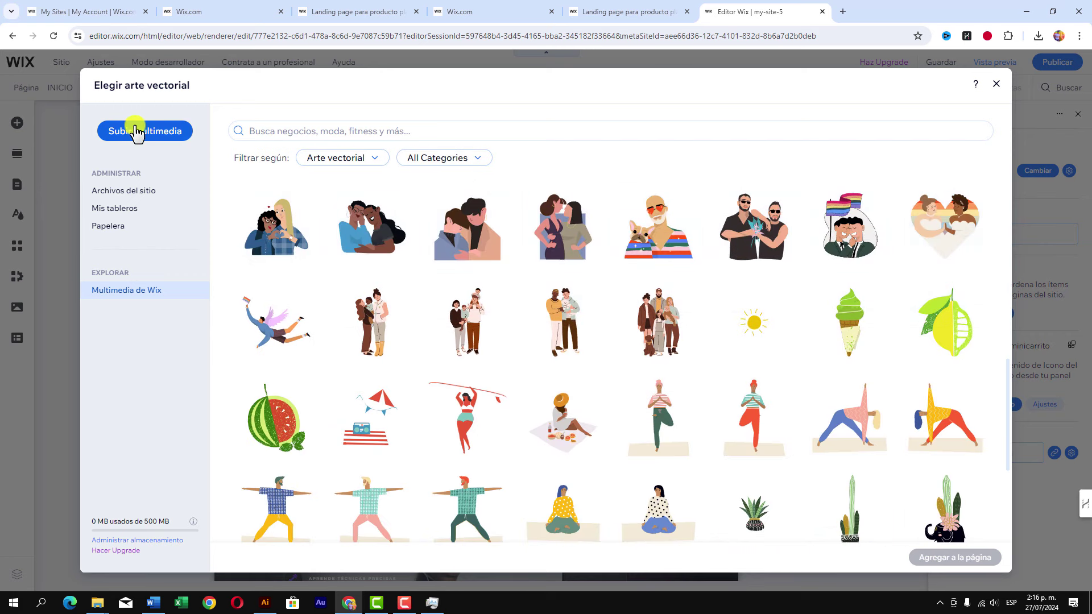
{"action": "left_click", "coordinate": [335, 132]}
{"action": "type", "text": "yo"}
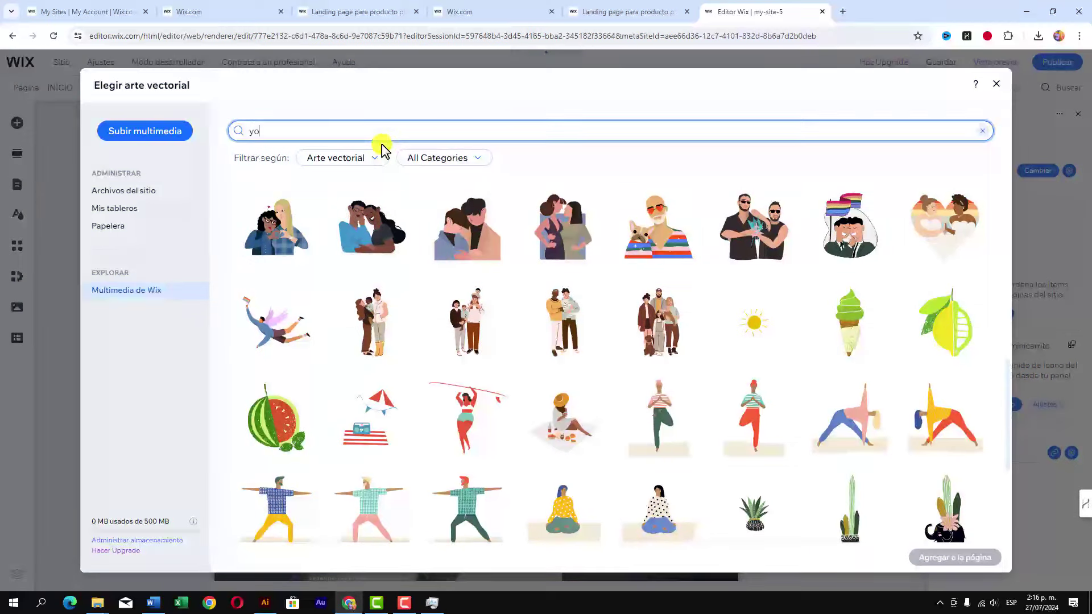
{"action": "type", "text": "utube"}
{"action": "key", "text": "Return"}
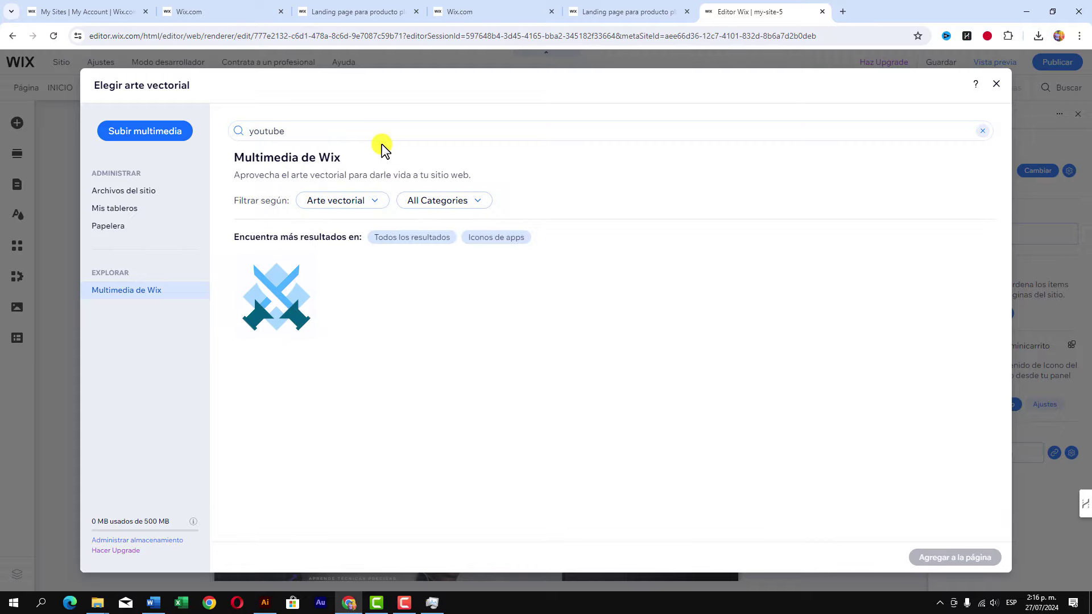
- Upload logo.svg from the concepto-youtube folder in Descargas to the site files
{"action": "left_click", "coordinate": [170, 132]}
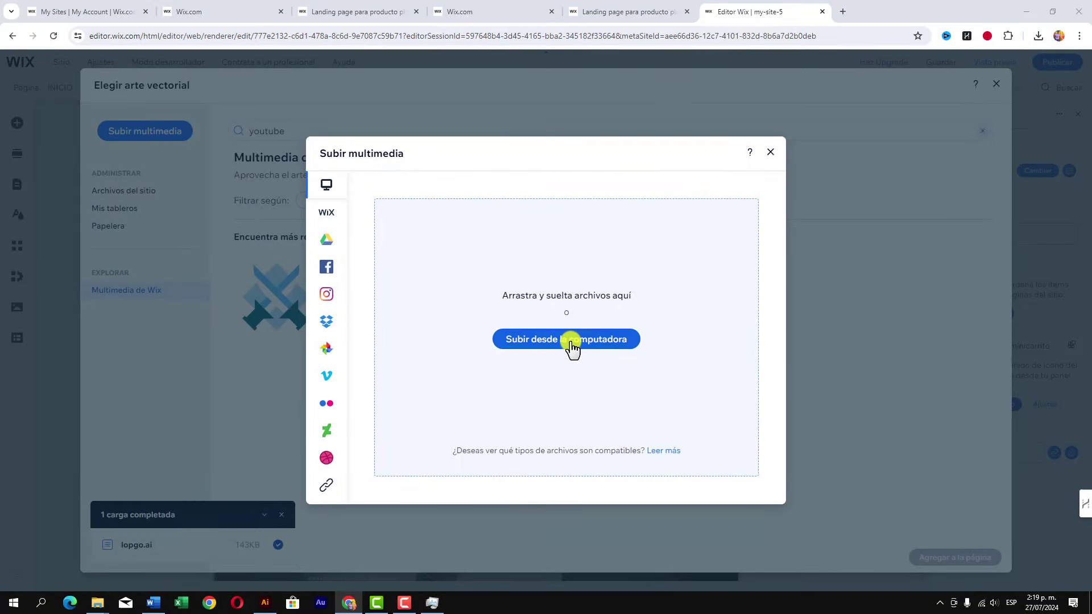
{"action": "left_click", "coordinate": [570, 343]}
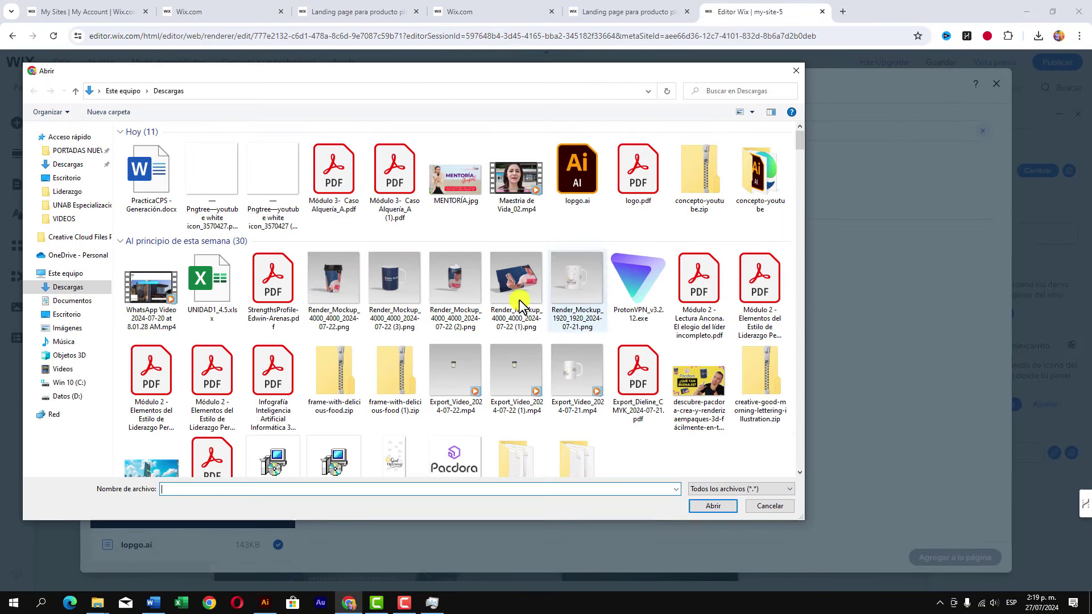
{"action": "double_click", "coordinate": [760, 174]}
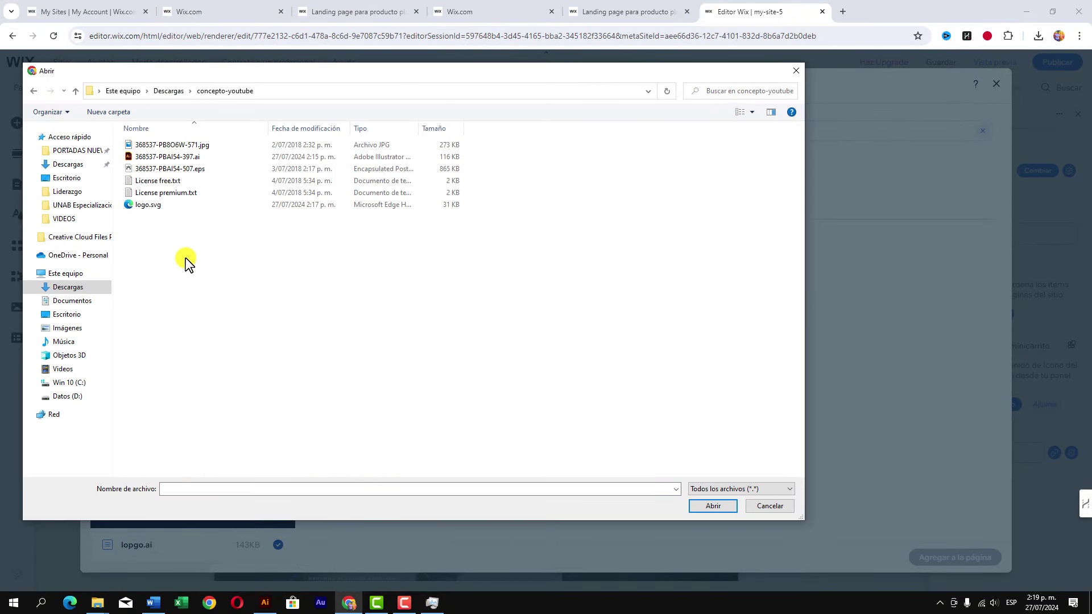
{"action": "left_click", "coordinate": [148, 205]}
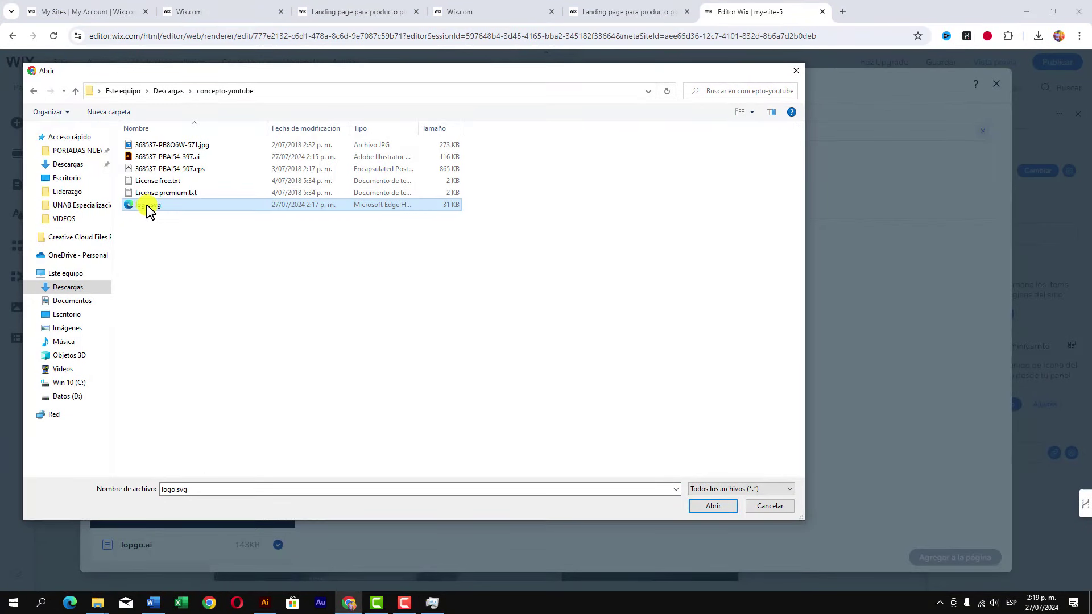
{"action": "left_click", "coordinate": [713, 505]}
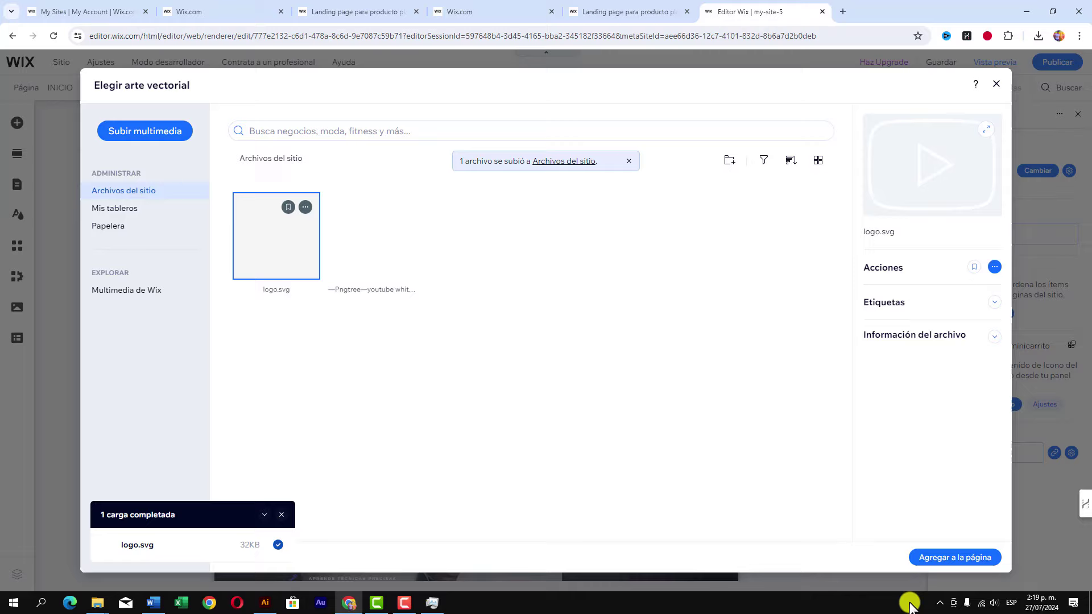
- Add the uploaded logo.svg to the page as the header's vector logo
{"action": "left_click", "coordinate": [958, 559]}
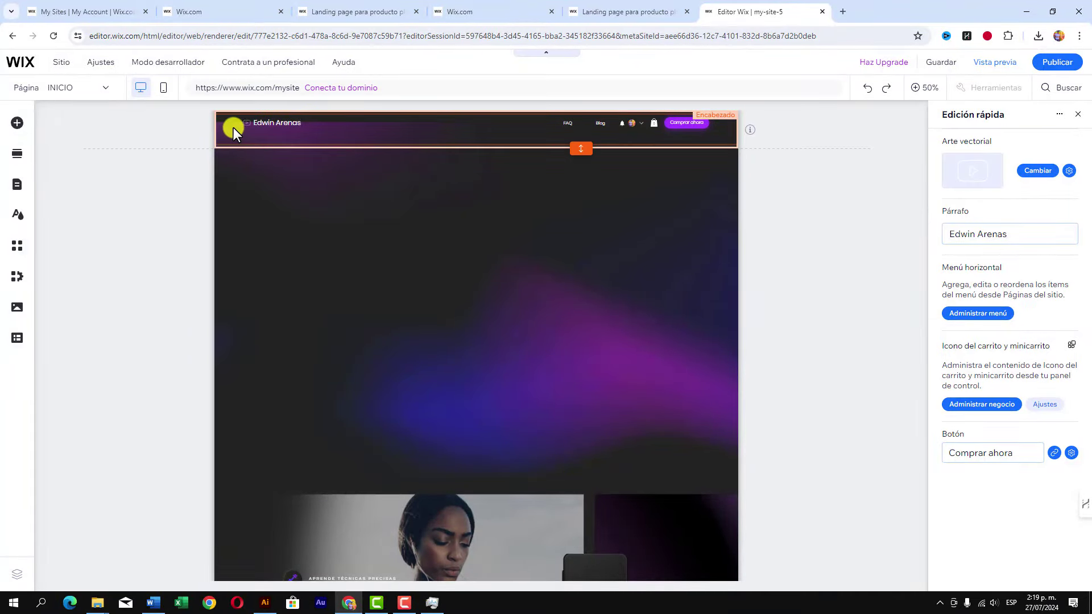
{"action": "left_click", "coordinate": [812, 233]}
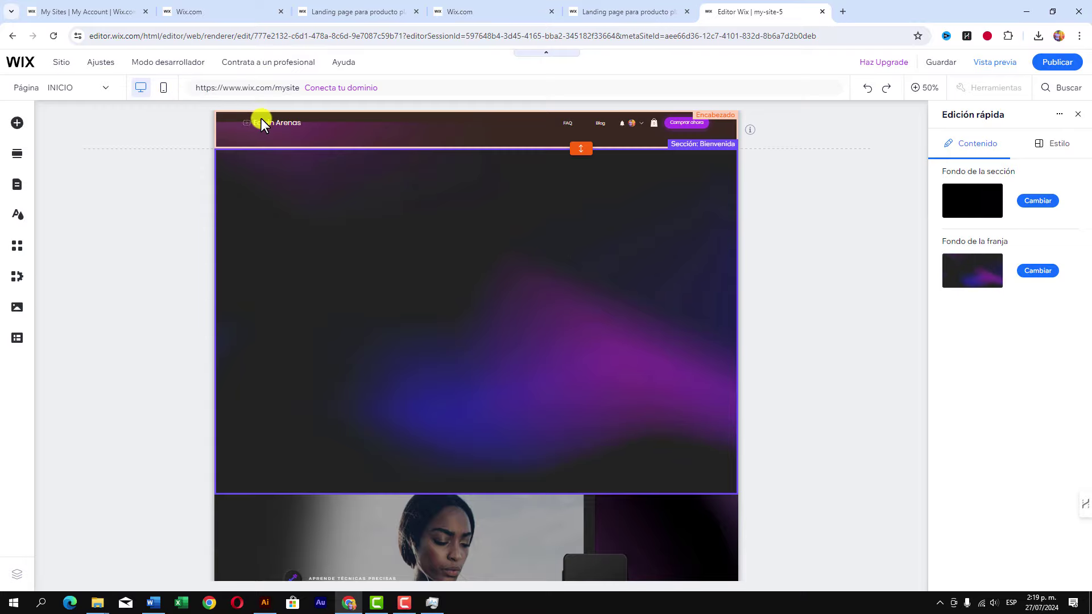
- Move the welcome section's background strip down to about y 111 so it no longer covers the header content
{"action": "left_click", "coordinate": [929, 87]}
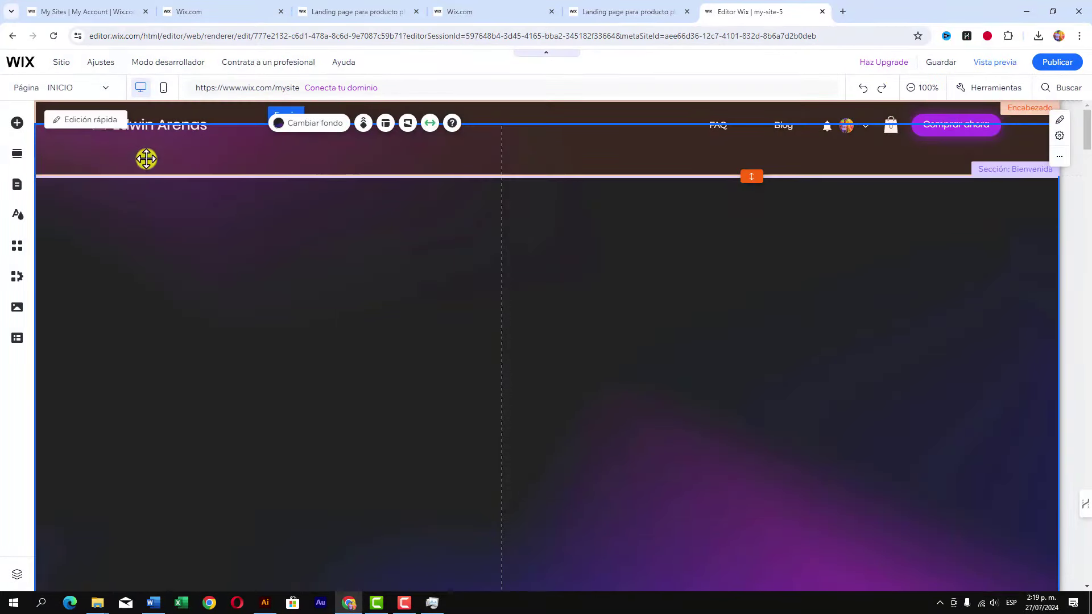
{"action": "mouse_move", "coordinate": [146, 158]}
{"action": "left_mouse_down"}
{"action": "mouse_move", "coordinate": [235, 407]}
{"action": "mouse_move", "coordinate": [144, 138]}
{"action": "left_mouse_up"}
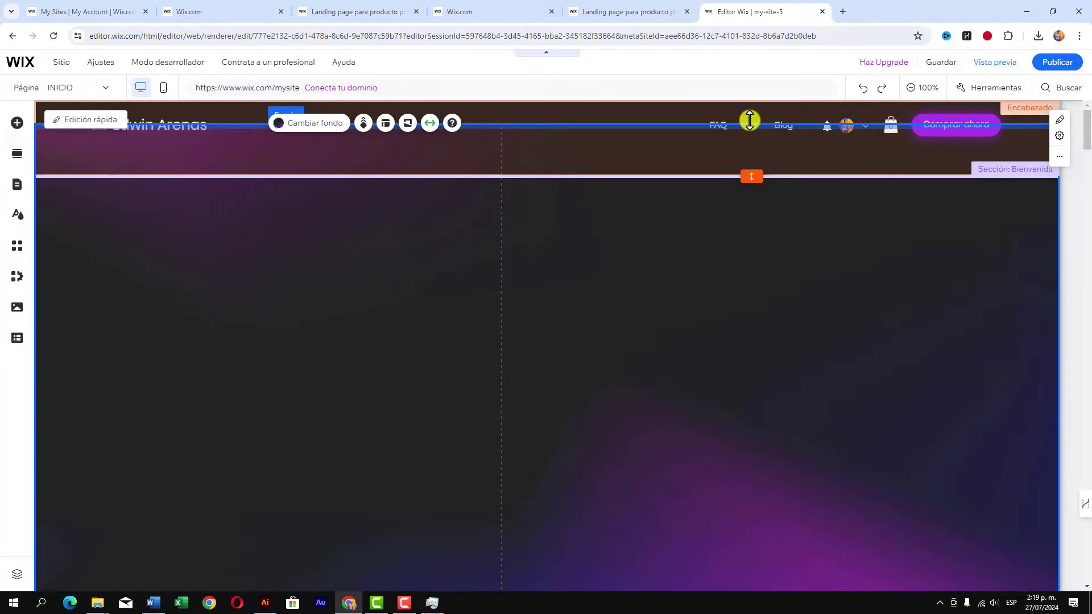
{"action": "mouse_move", "coordinate": [748, 166]}
{"action": "left_mouse_down"}
{"action": "mouse_move", "coordinate": [749, 214]}
{"action": "mouse_move", "coordinate": [404, 229]}
{"action": "left_mouse_up"}
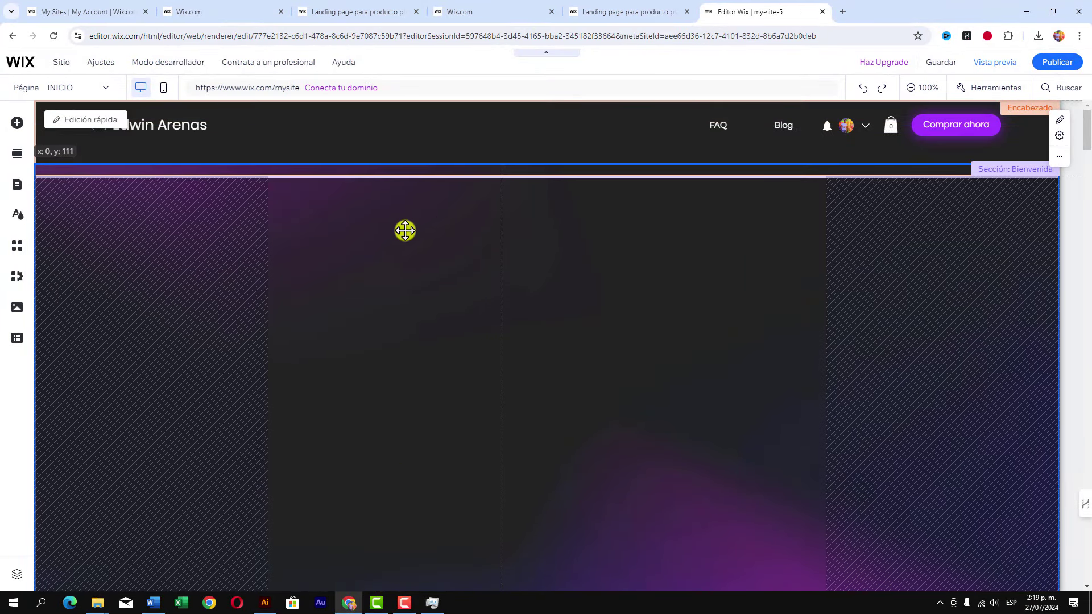
{"action": "left_click", "coordinate": [404, 229]}
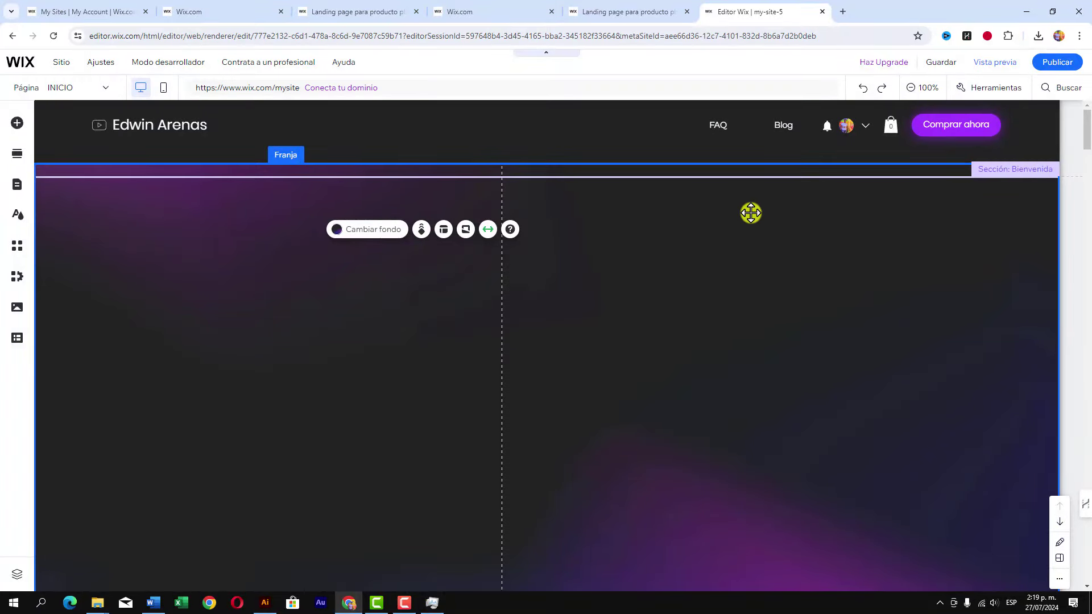
{"action": "key", "text": "ctrl+minus"}
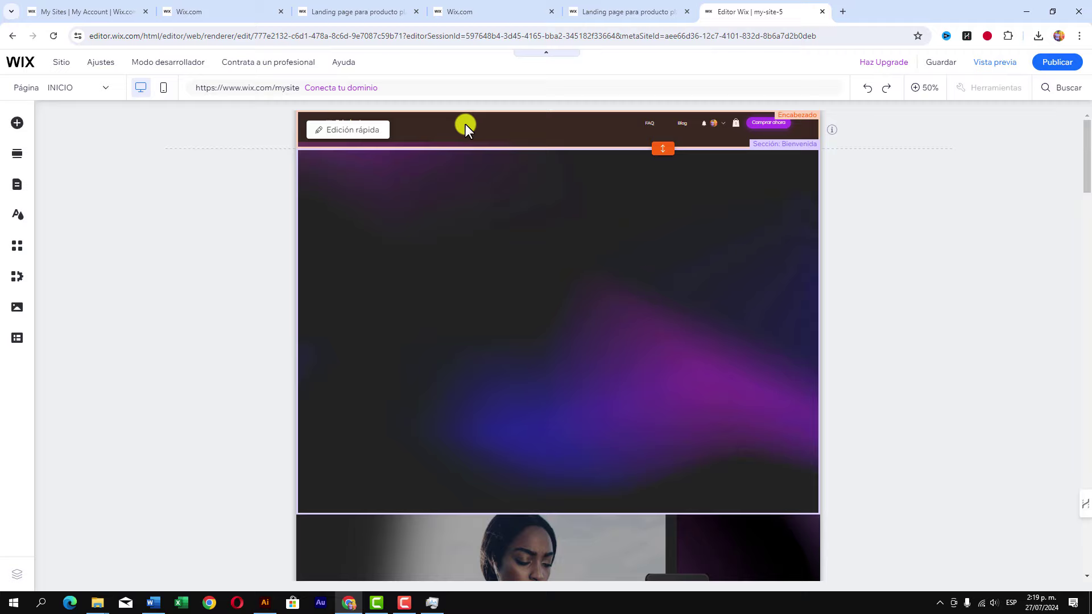
- Link the header's site name text to the YouTube channel's web address, opening in a new window
{"action": "left_click", "coordinate": [340, 130]}
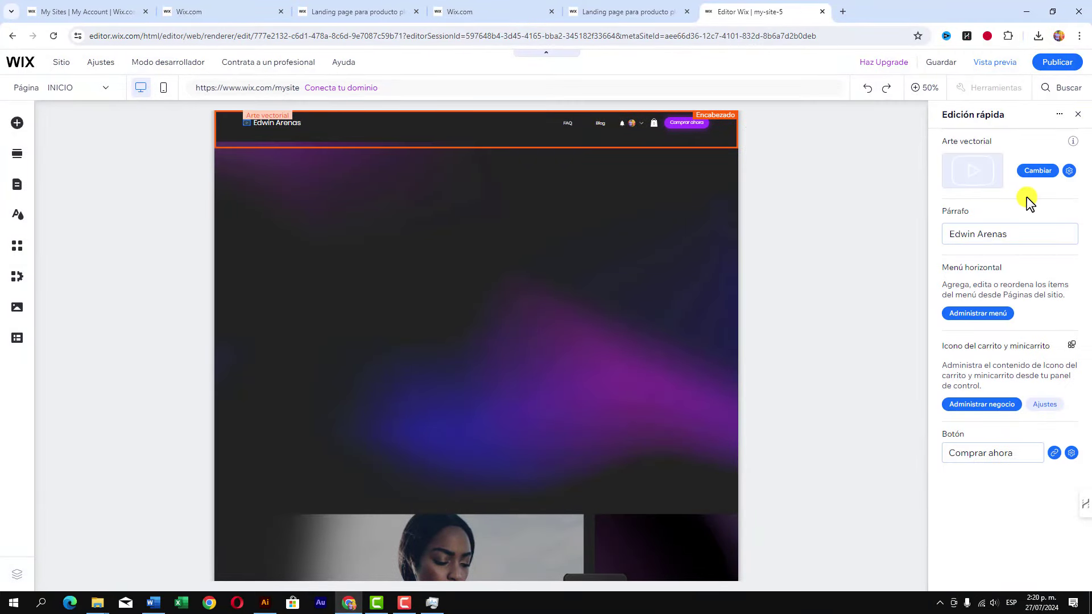
{"action": "left_click", "coordinate": [1031, 239]}
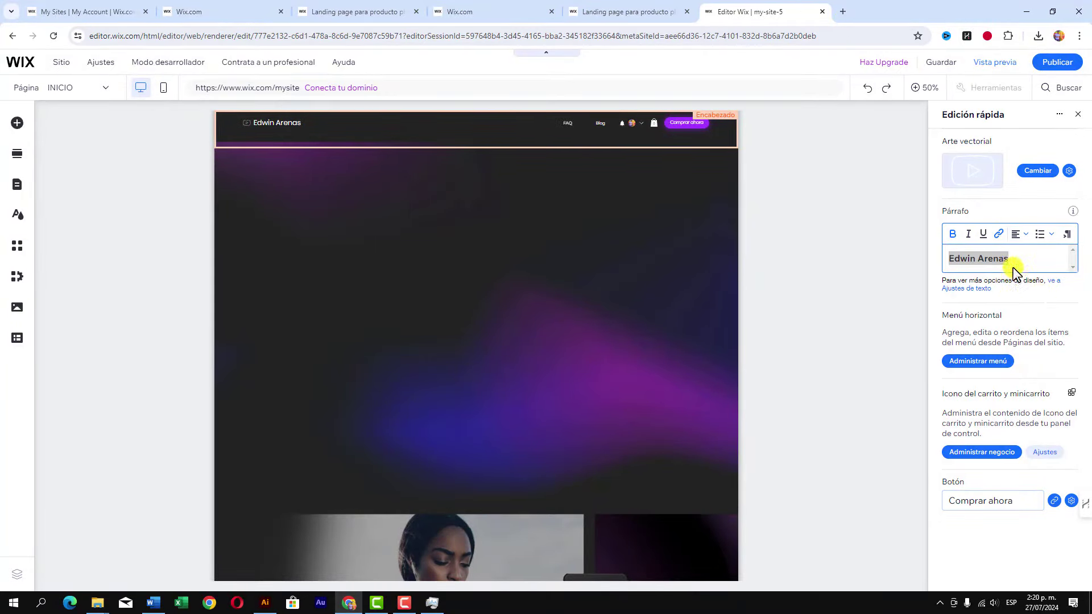
{"action": "left_click_drag", "start_coordinate": [1011, 257], "coordinate": [937, 259]}
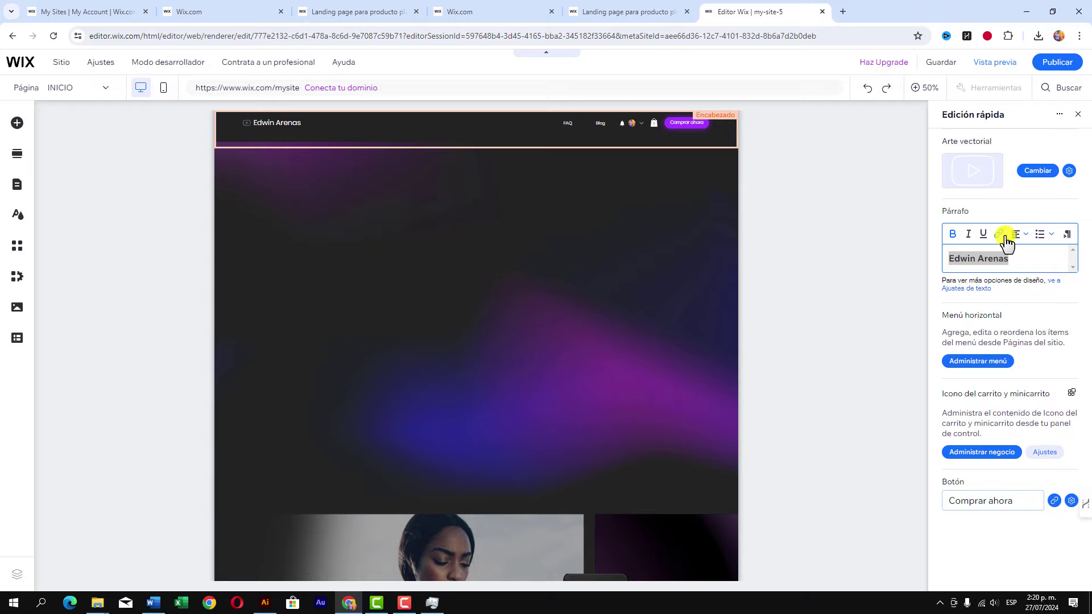
{"action": "left_click", "coordinate": [1000, 236]}
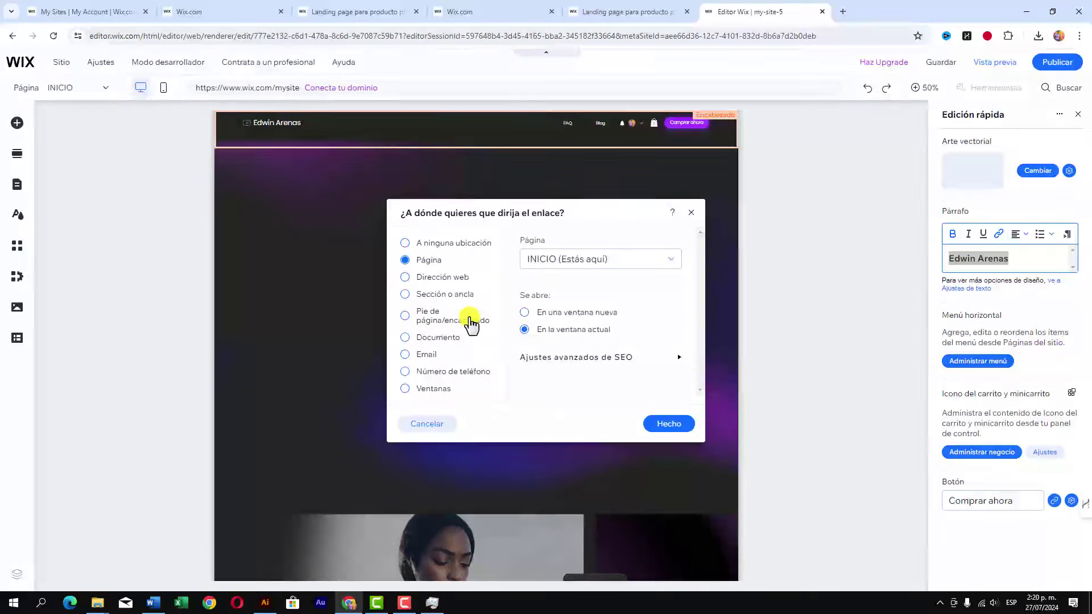
{"action": "left_click", "coordinate": [457, 286]}
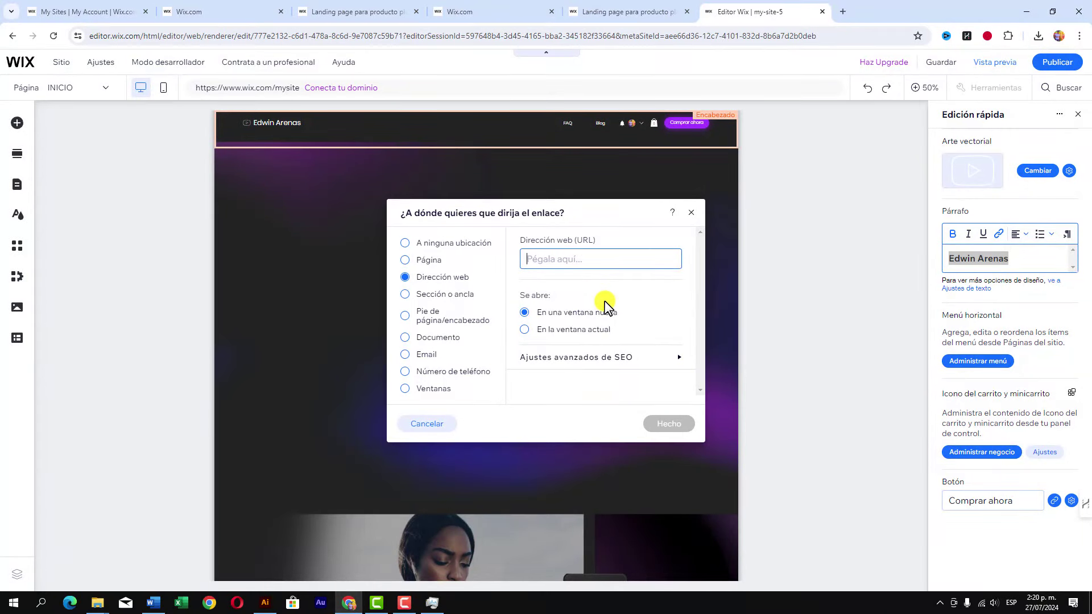
{"action": "type", "text": "https://www.youtube.com/channel/UCG3JyR0GhbJdNxd_h_X_5BQ"}
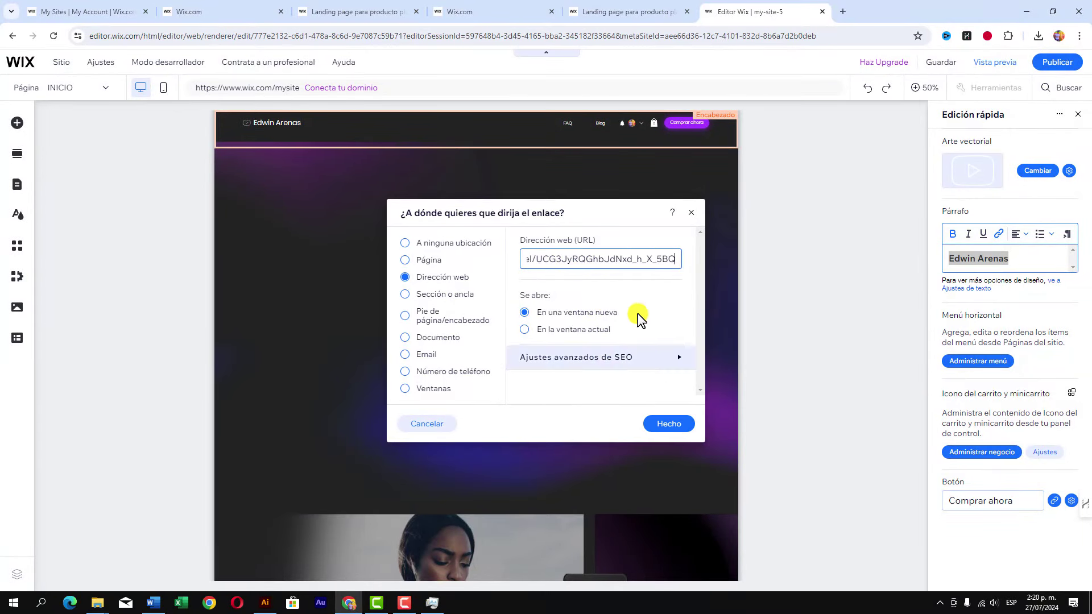
{"action": "left_click", "coordinate": [681, 430]}
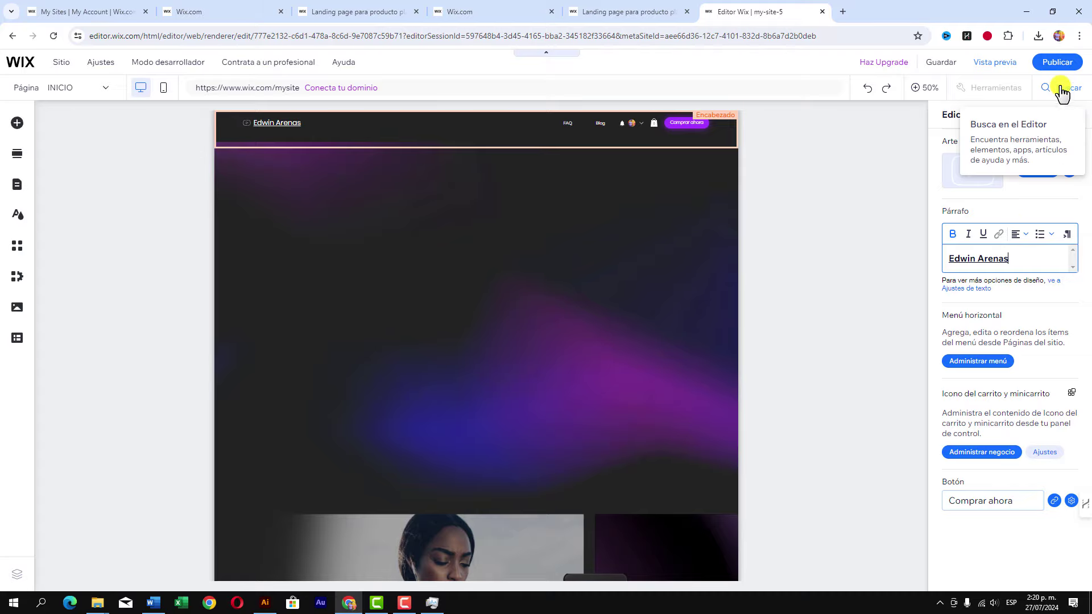
- Save the site under the free Wix domain with the address ending my-site-5
{"action": "left_click", "coordinate": [950, 65]}
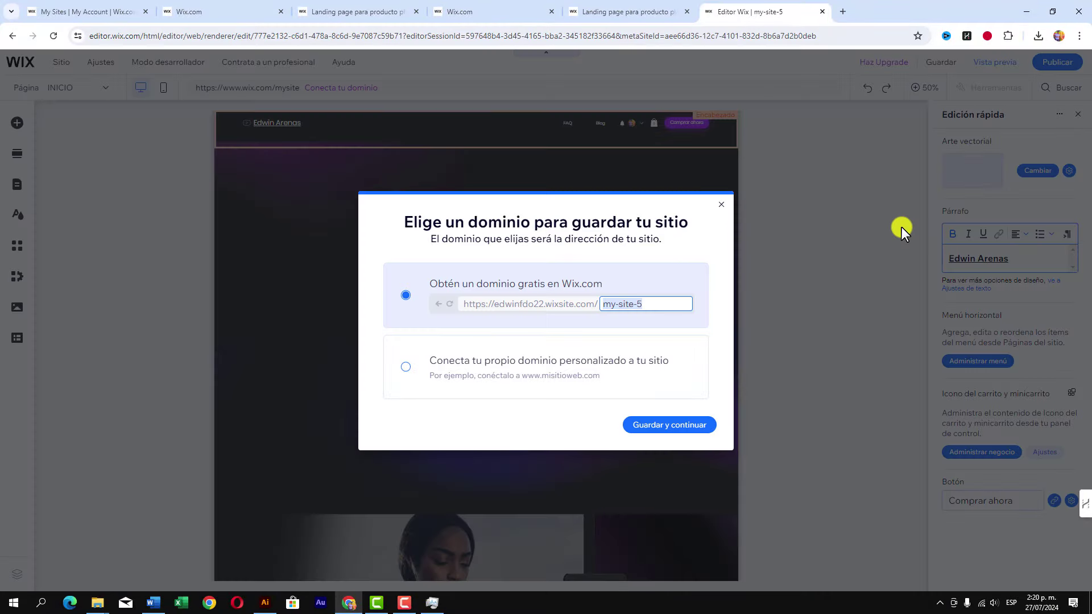
{"action": "left_click", "coordinate": [682, 432]}
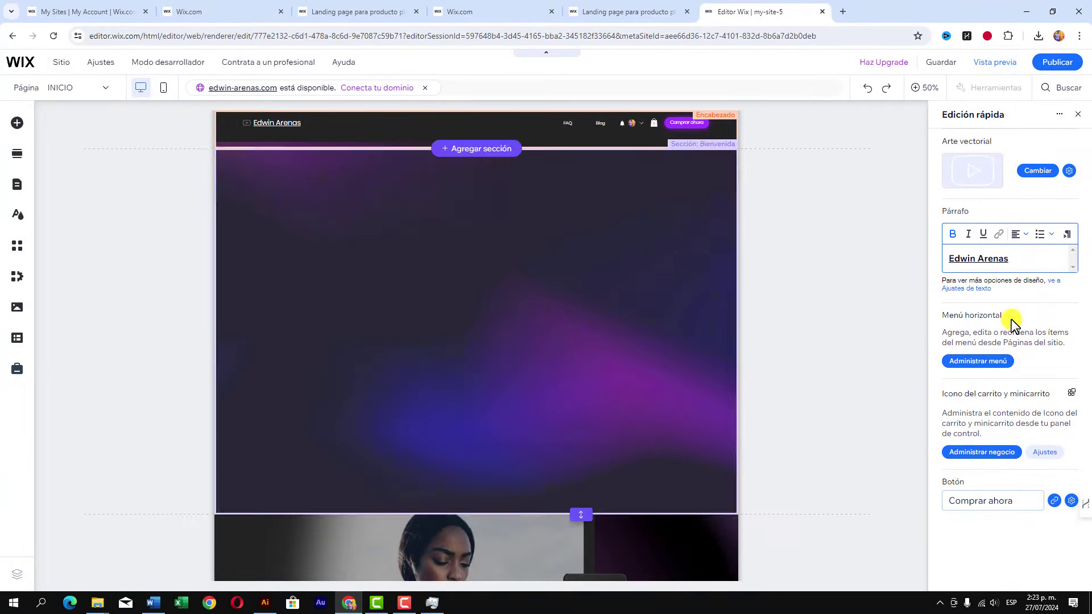
- Rename the FAQ page in the header's horizontal menu as Tutoriales
{"action": "left_click", "coordinate": [988, 361]}
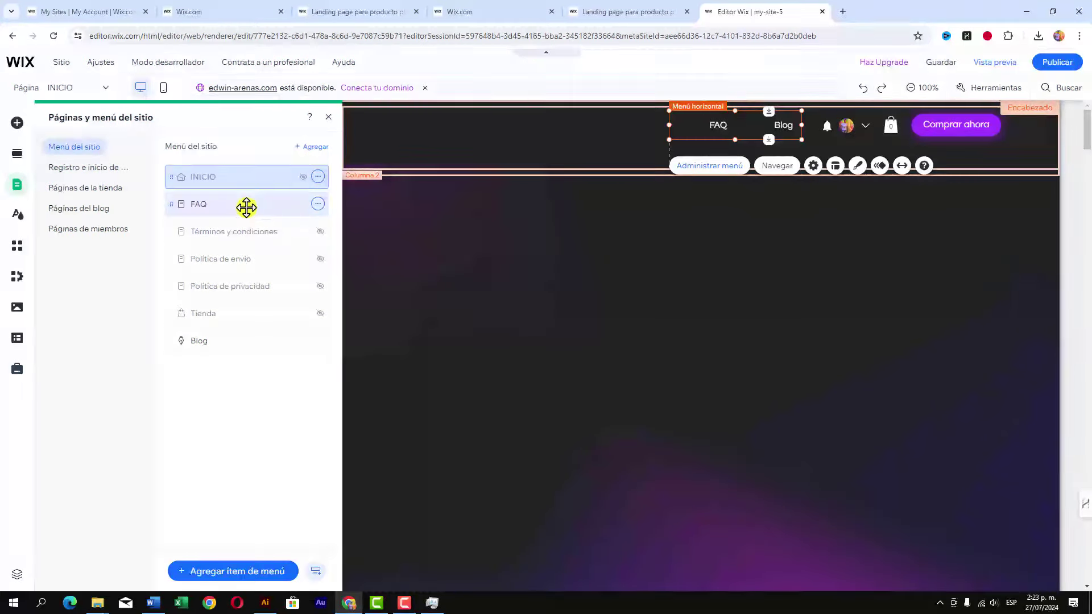
{"action": "left_click", "coordinate": [212, 205]}
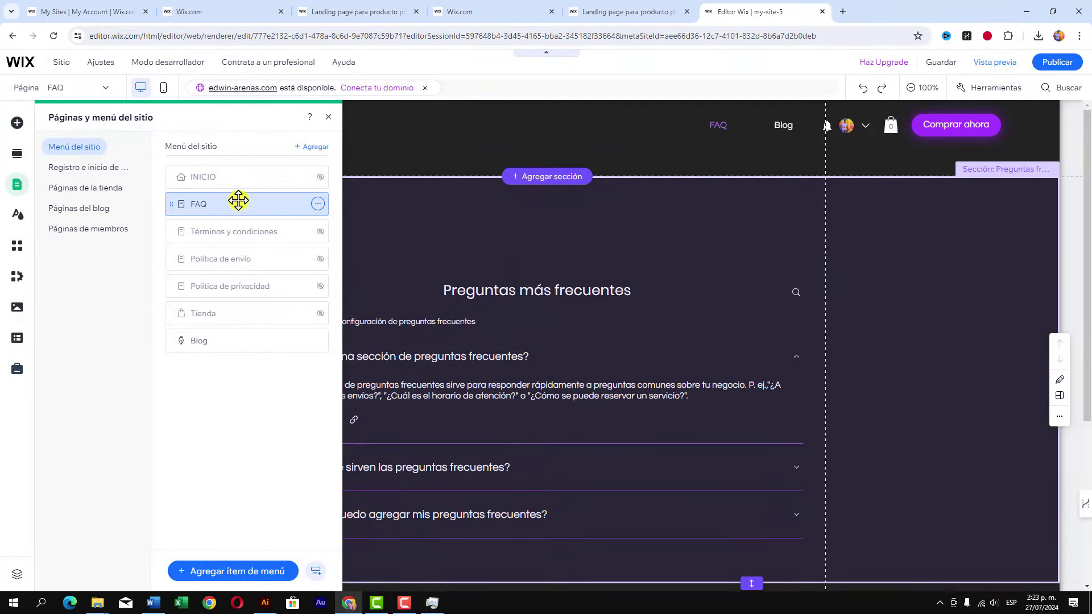
{"action": "left_click", "coordinate": [318, 206]}
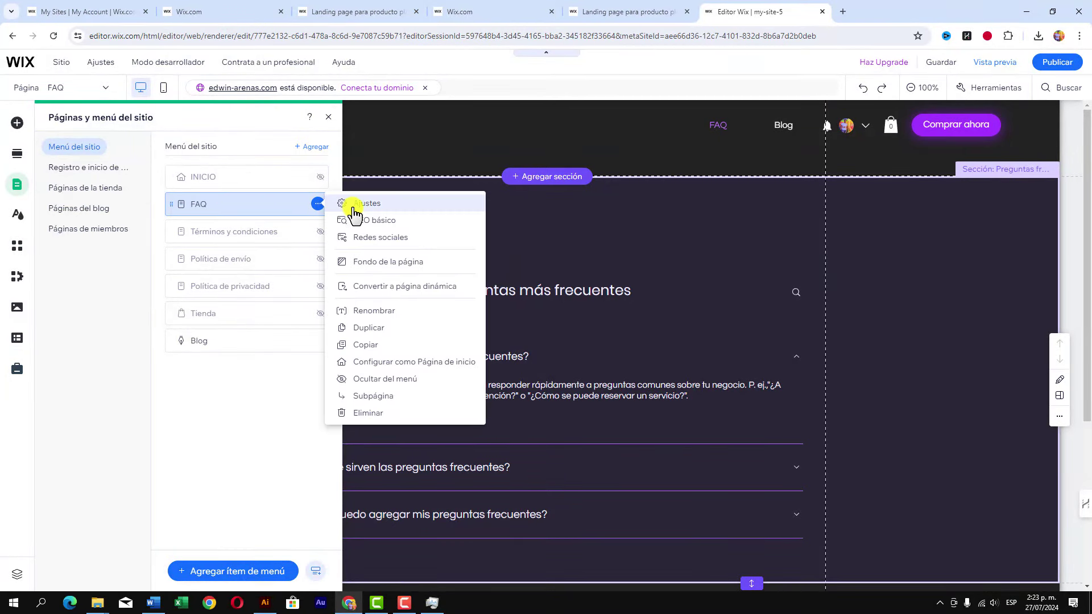
{"action": "left_click", "coordinate": [384, 311]}
{"action": "type", "text": "T"}
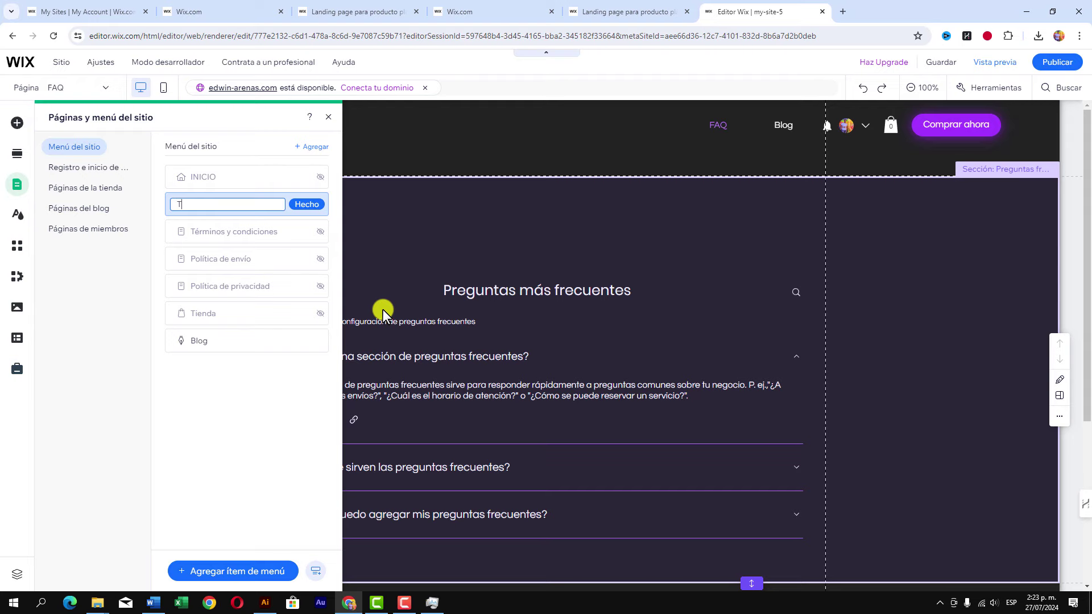
{"action": "type", "text": "utoriales"}
{"action": "key", "text": "Return"}
- Rename the Blog page in the site menu as Contacto
{"action": "left_click", "coordinate": [314, 342]}
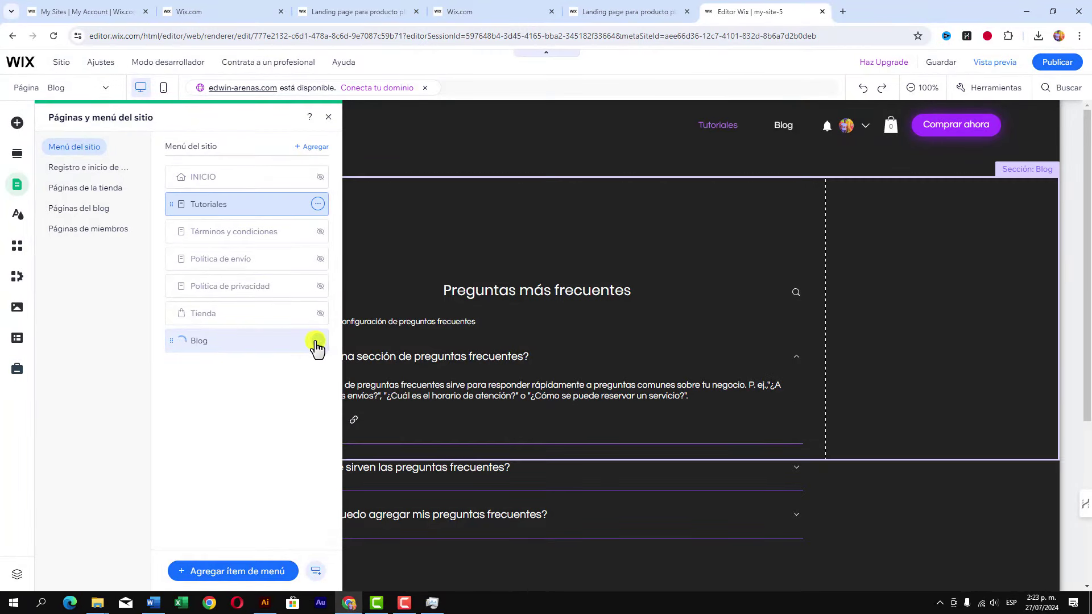
{"action": "left_click", "coordinate": [317, 343]}
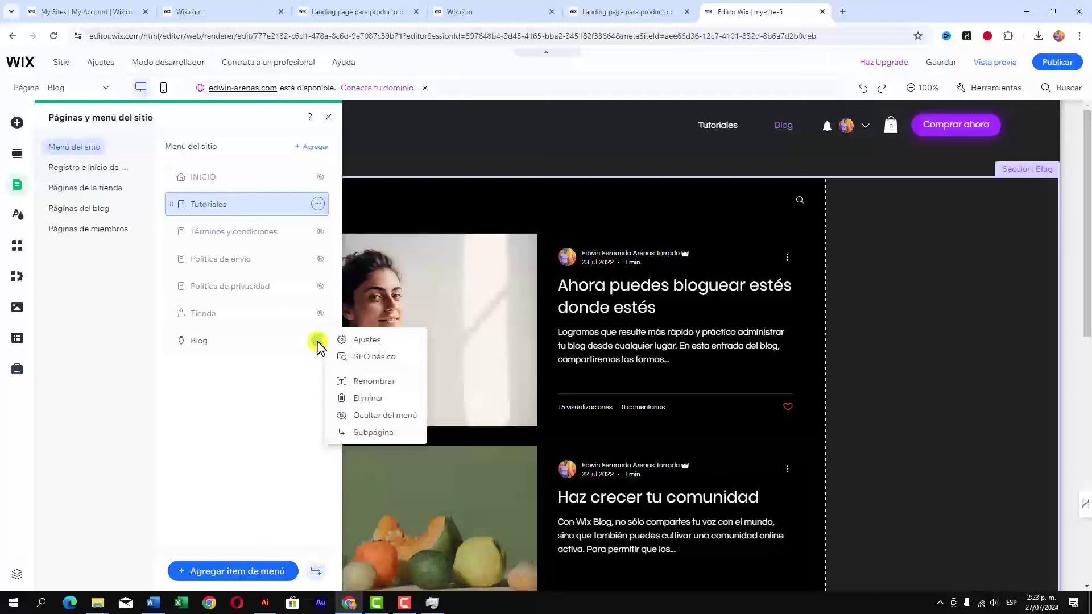
{"action": "left_click", "coordinate": [389, 381]}
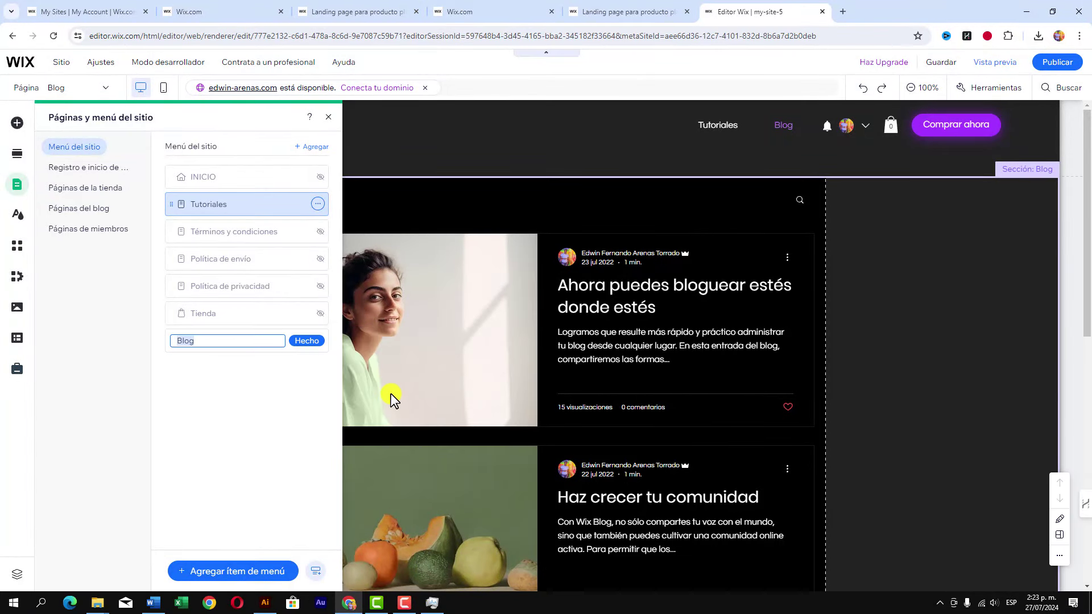
{"action": "left_click", "coordinate": [306, 341]}
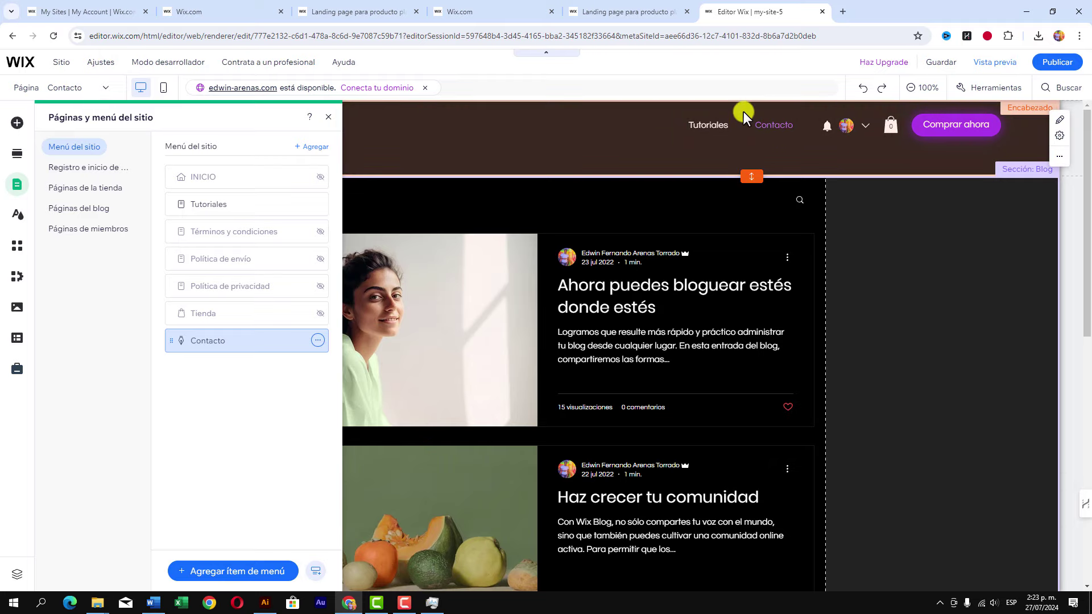
- Open the Tutoriales page for editing and close the site pages list
{"action": "left_click", "coordinate": [249, 201]}
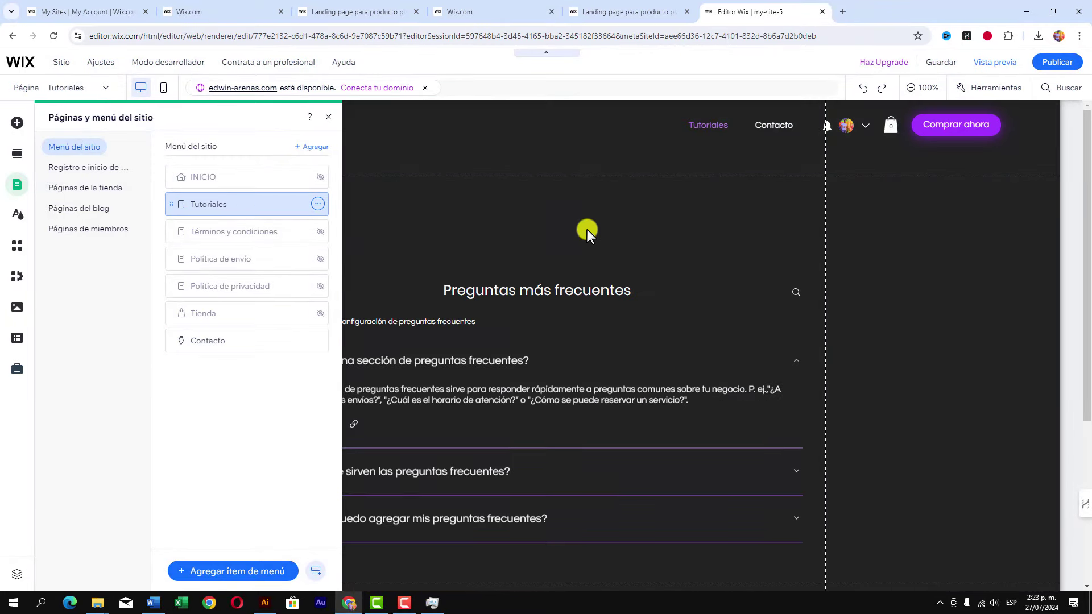
{"action": "left_click", "coordinate": [329, 117]}
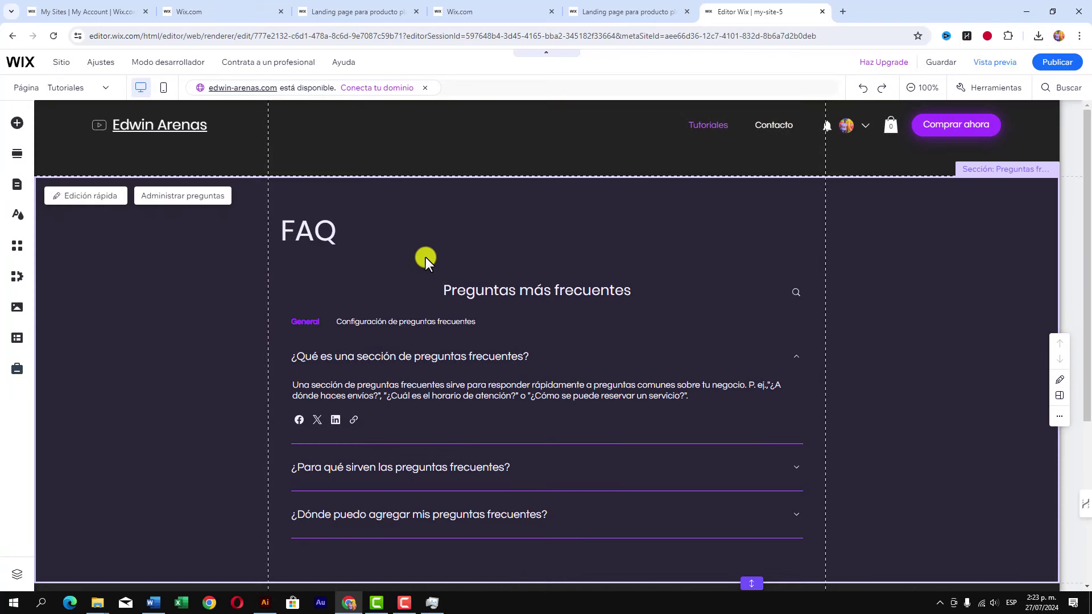
- Replace the FAQ heading on the Tutoriales page with the bold welcome title copied from the Word document, and select the new heading text
{"action": "left_click", "coordinate": [302, 228]}
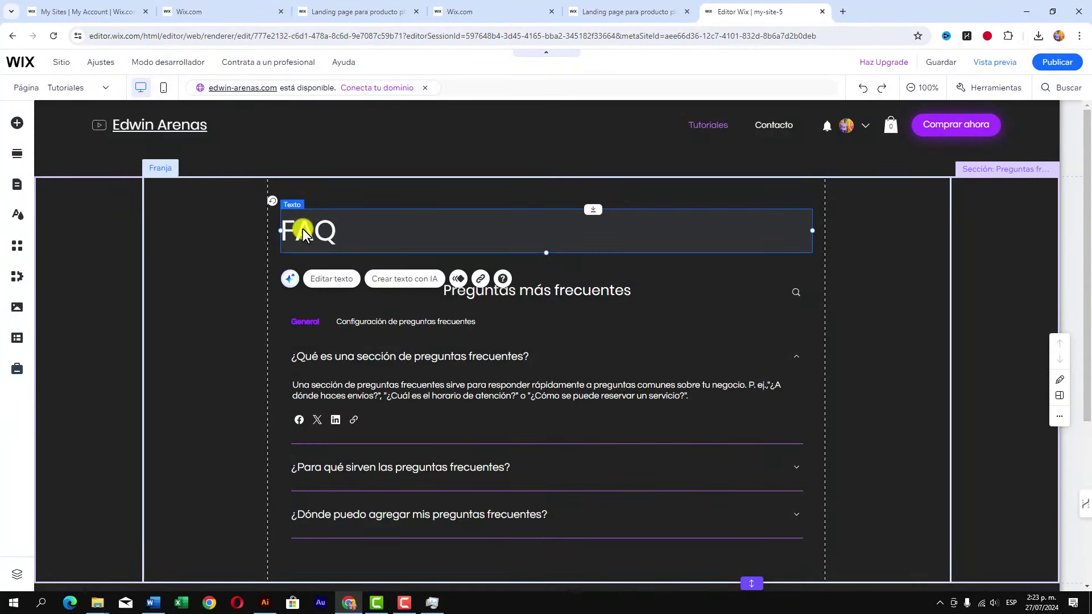
{"action": "left_click", "coordinate": [155, 601]}
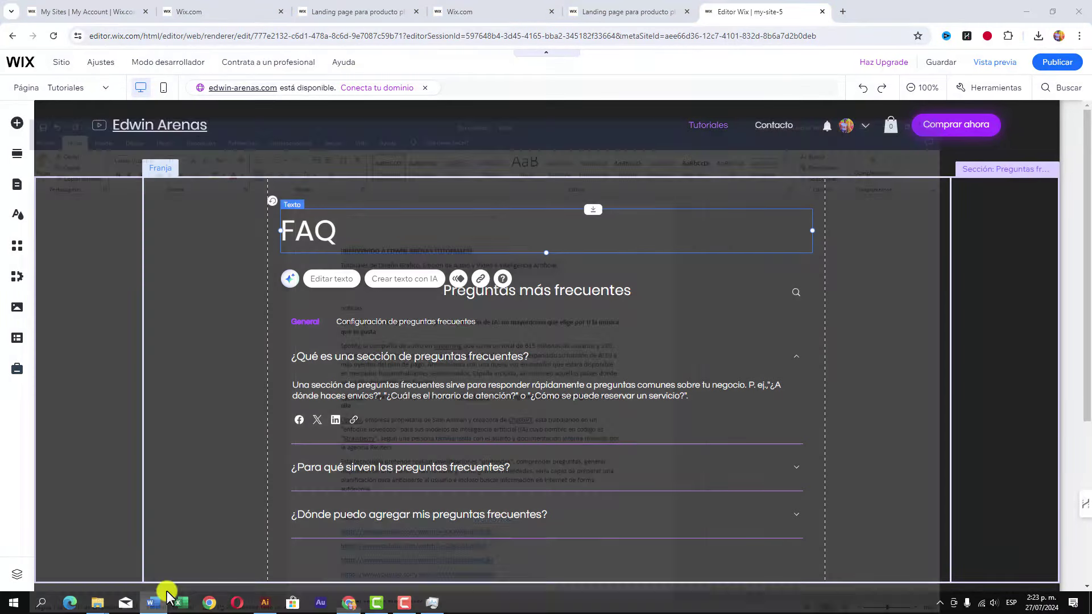
{"action": "left_click_drag", "start_coordinate": [380, 157], "coordinate": [553, 170]}
{"action": "key", "text": "ctrl+c"}
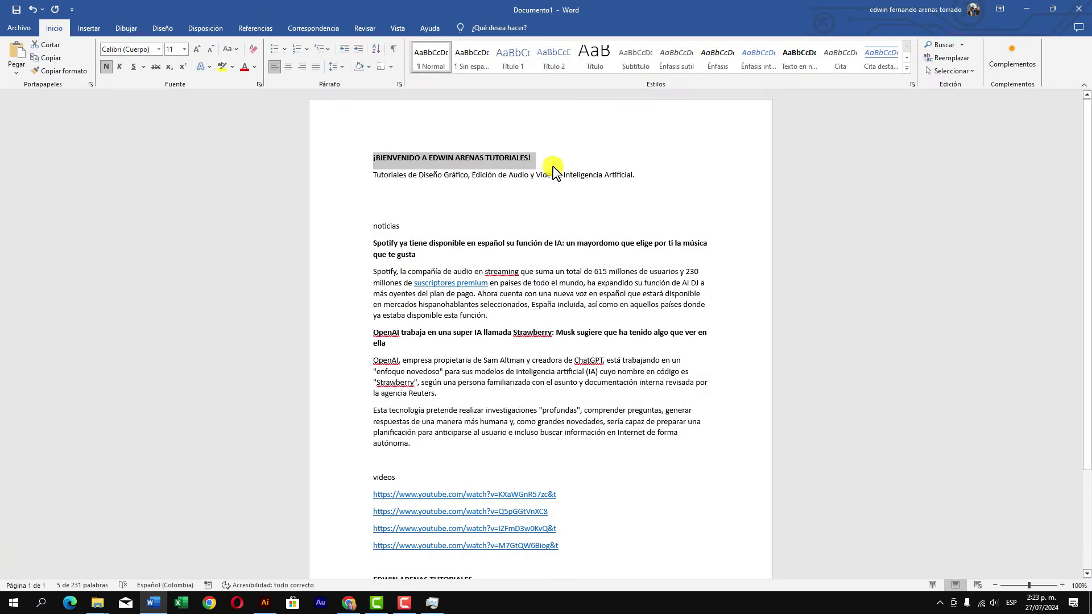
{"action": "left_click", "coordinate": [1027, 8]}
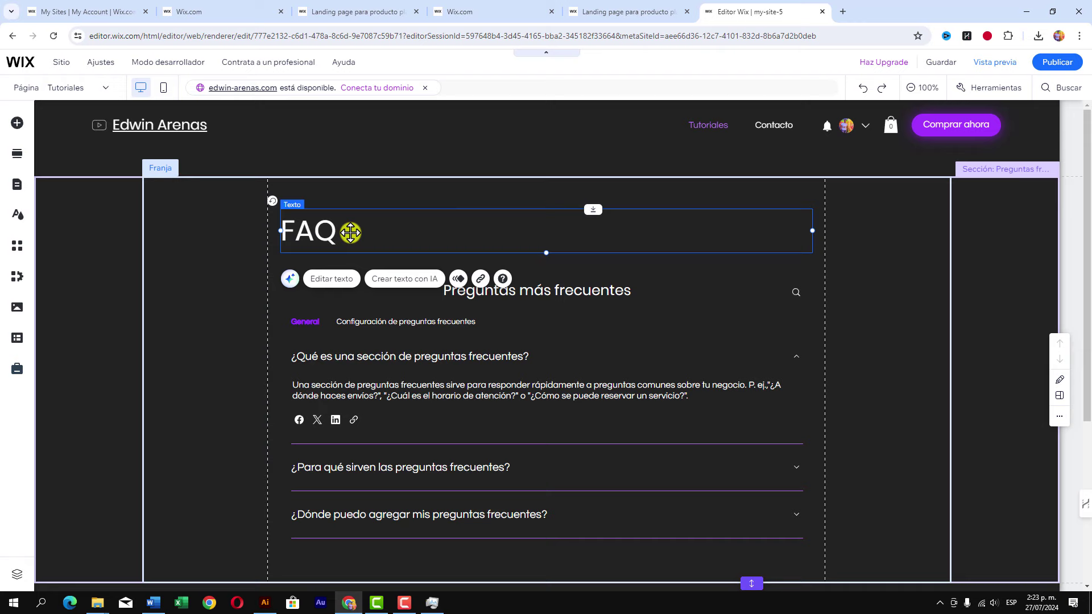
{"action": "key", "text": "ctrl+v"}
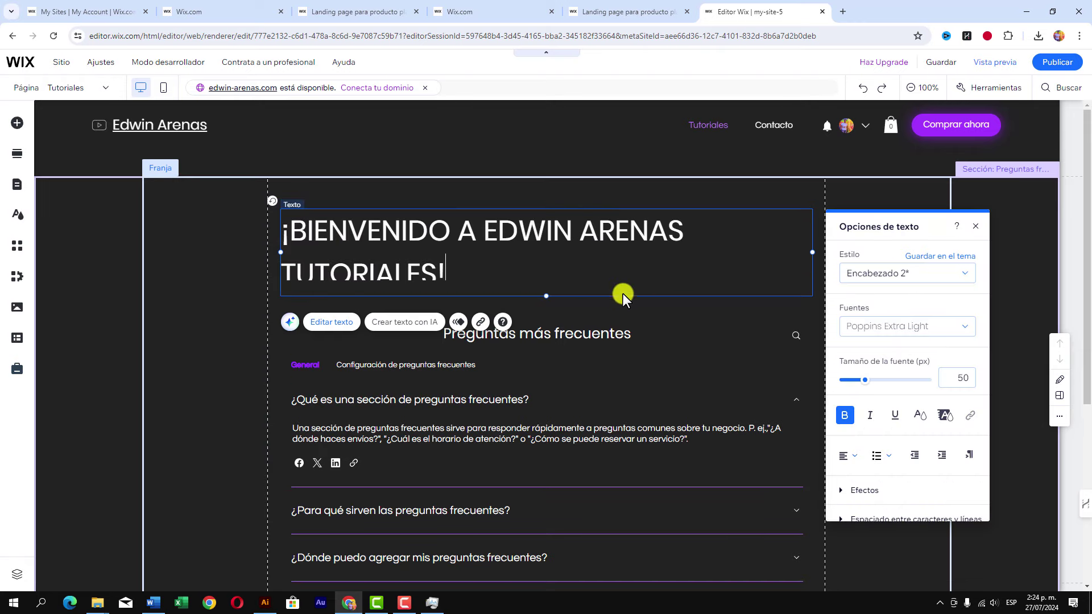
{"action": "left_click_drag", "start_coordinate": [555, 283], "coordinate": [276, 218]}
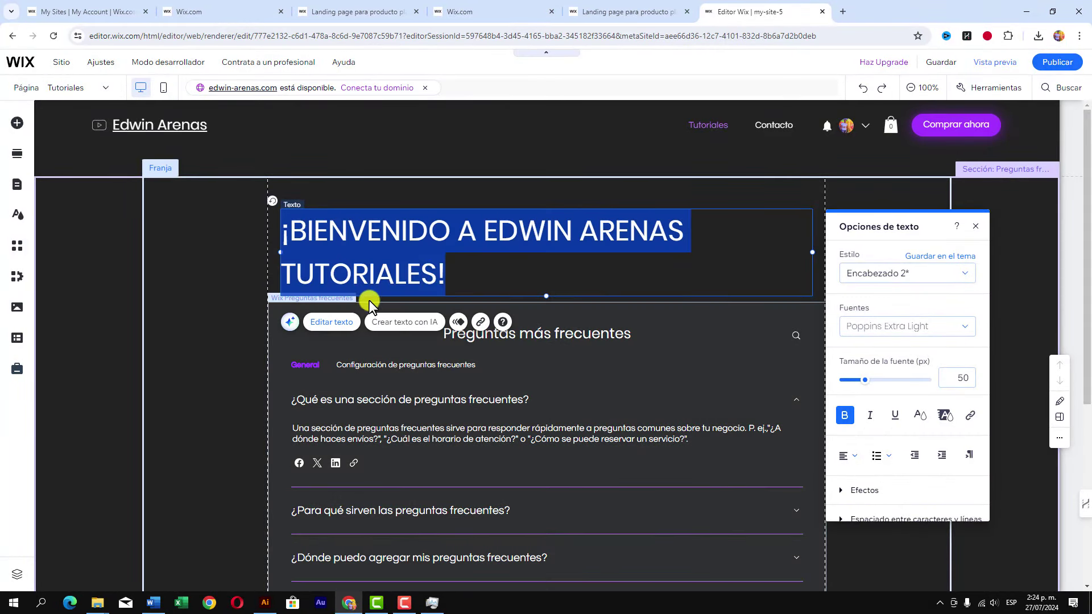